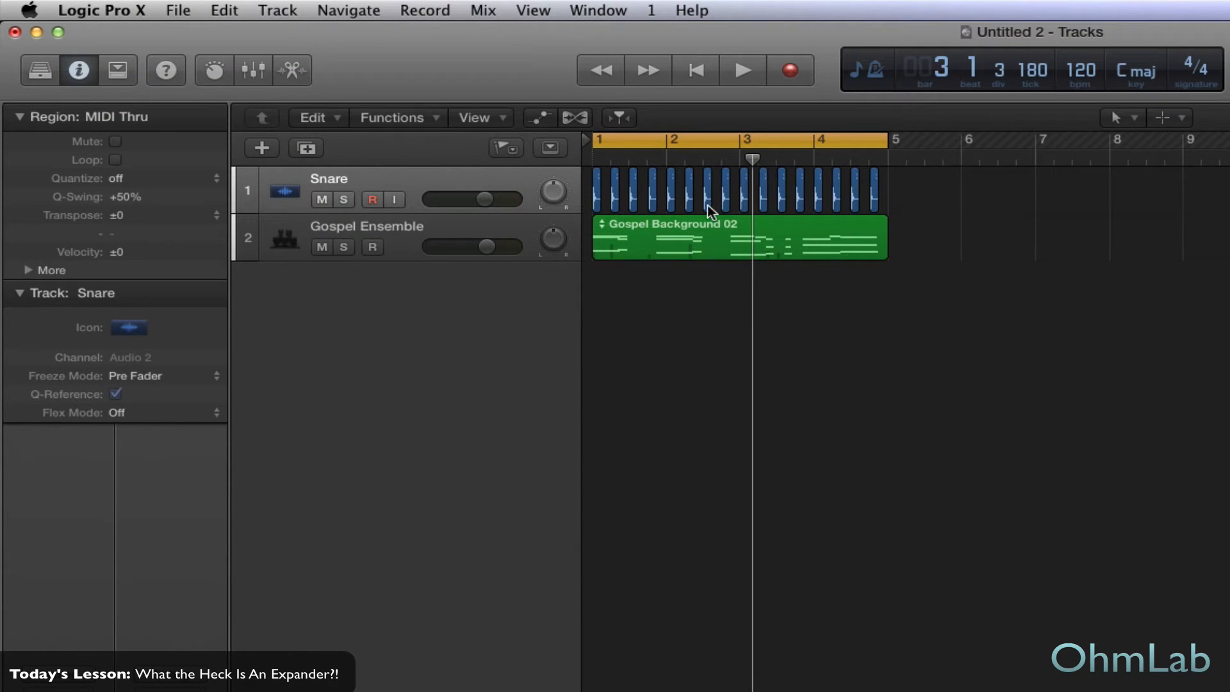
# - Audition the Snare track in solo, stop playback and turn its solo off
pyautogui.click(342, 200)
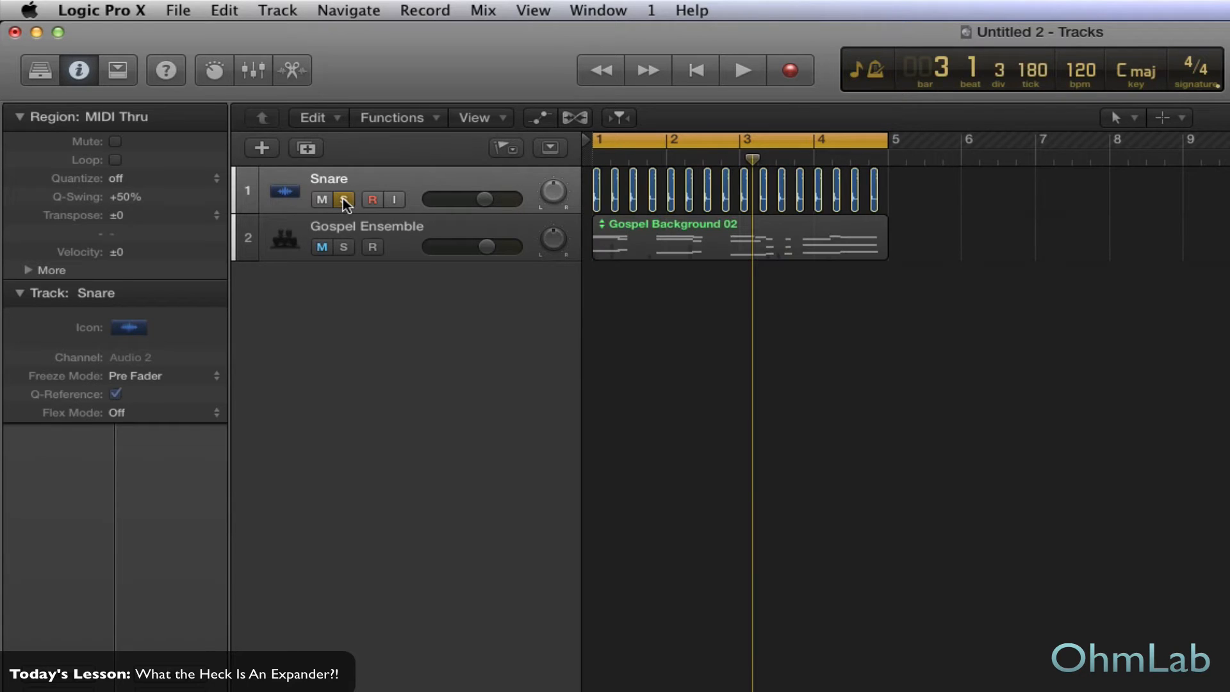
pyautogui.press('space')
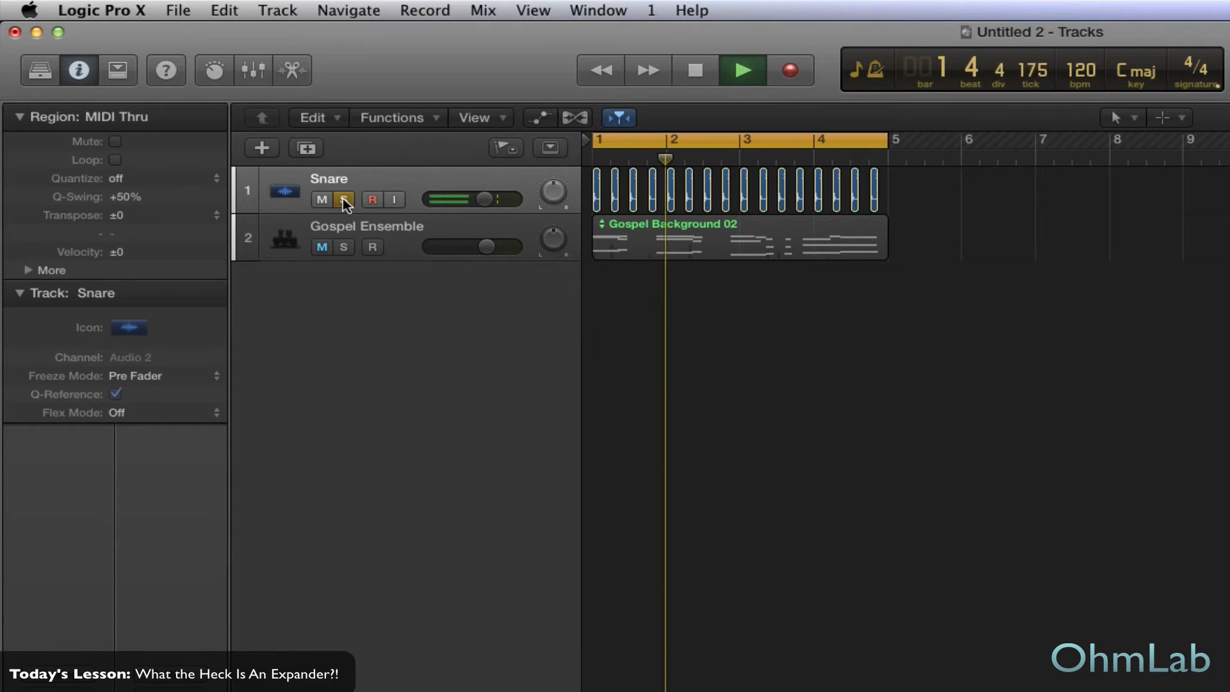
pyautogui.press('space')
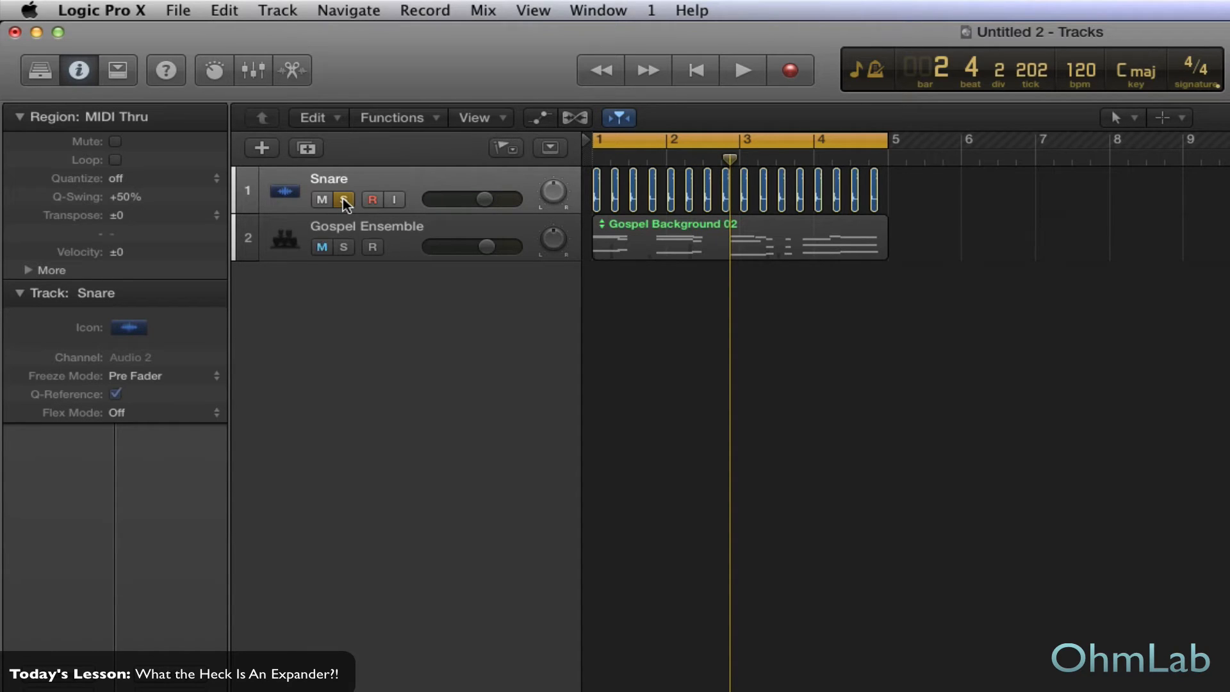
pyautogui.click(343, 198)
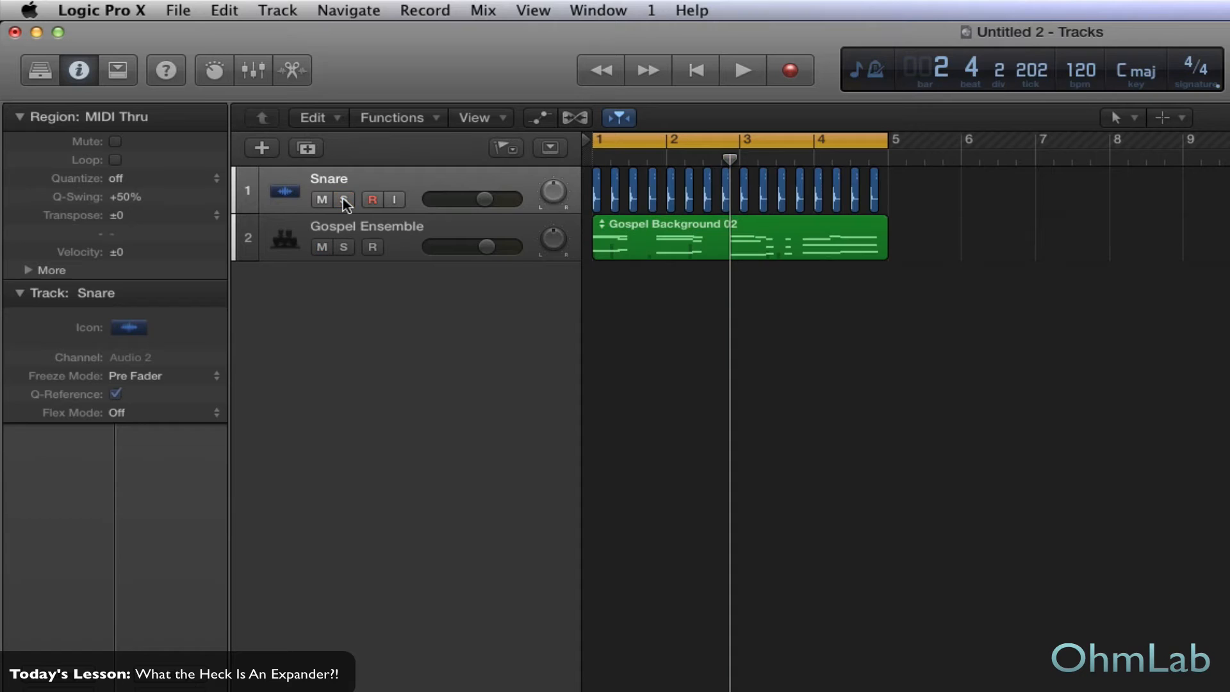
# - Audition the Gospel Ensemble track in solo, stop playback and turn its solo off
pyautogui.click(373, 246)
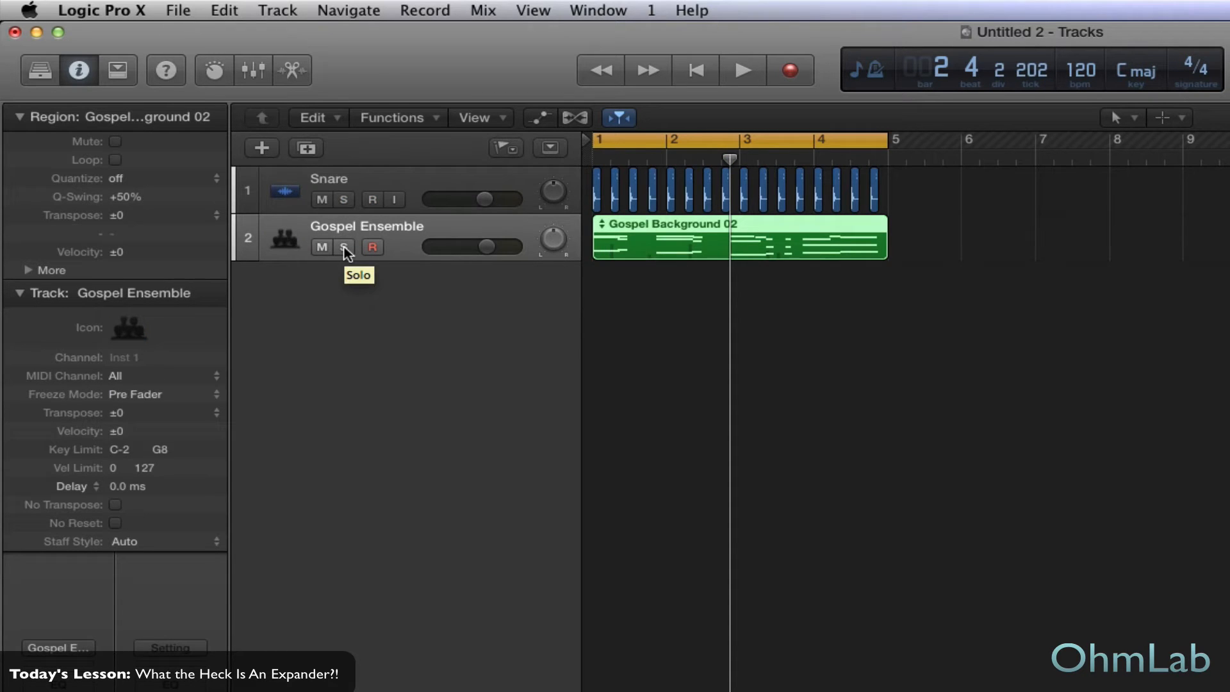
pyautogui.click(345, 248)
pyautogui.press('space')
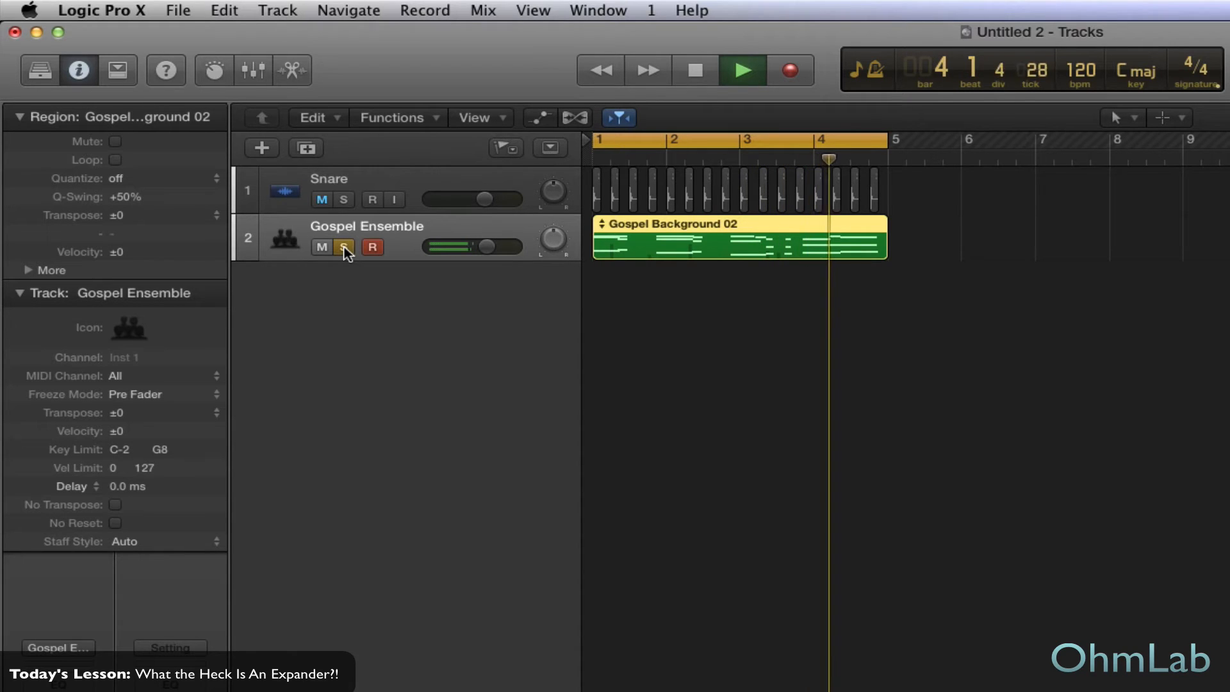
pyautogui.press('space')
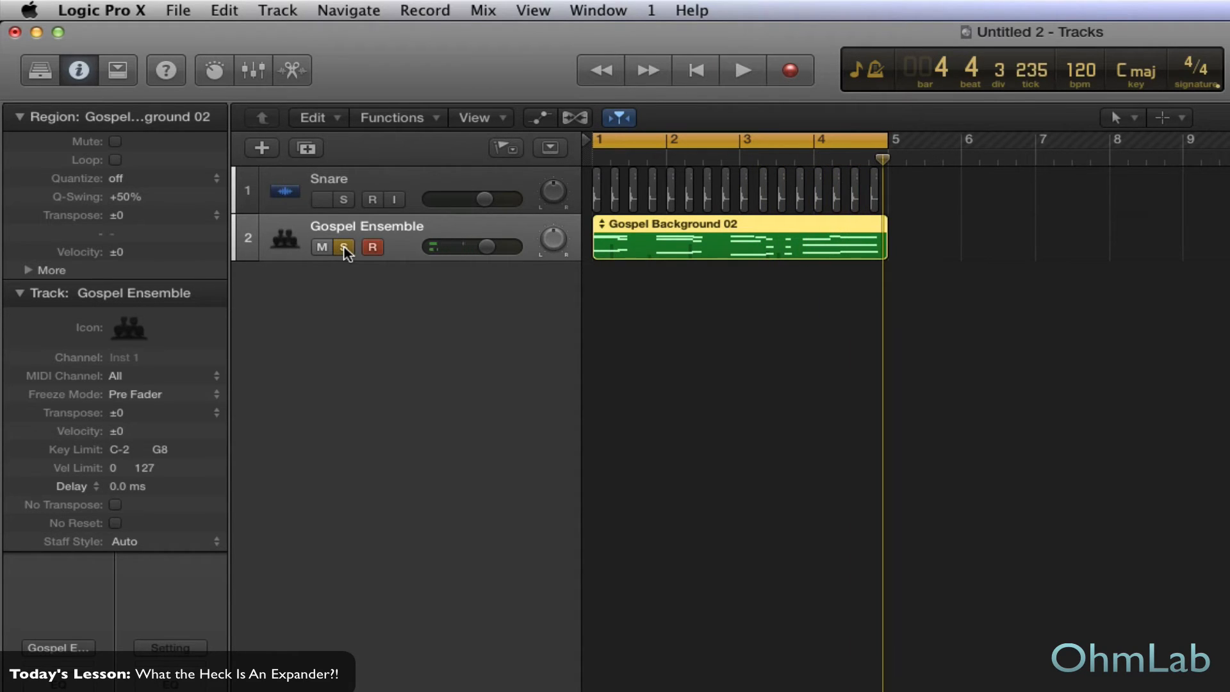
pyautogui.click(344, 248)
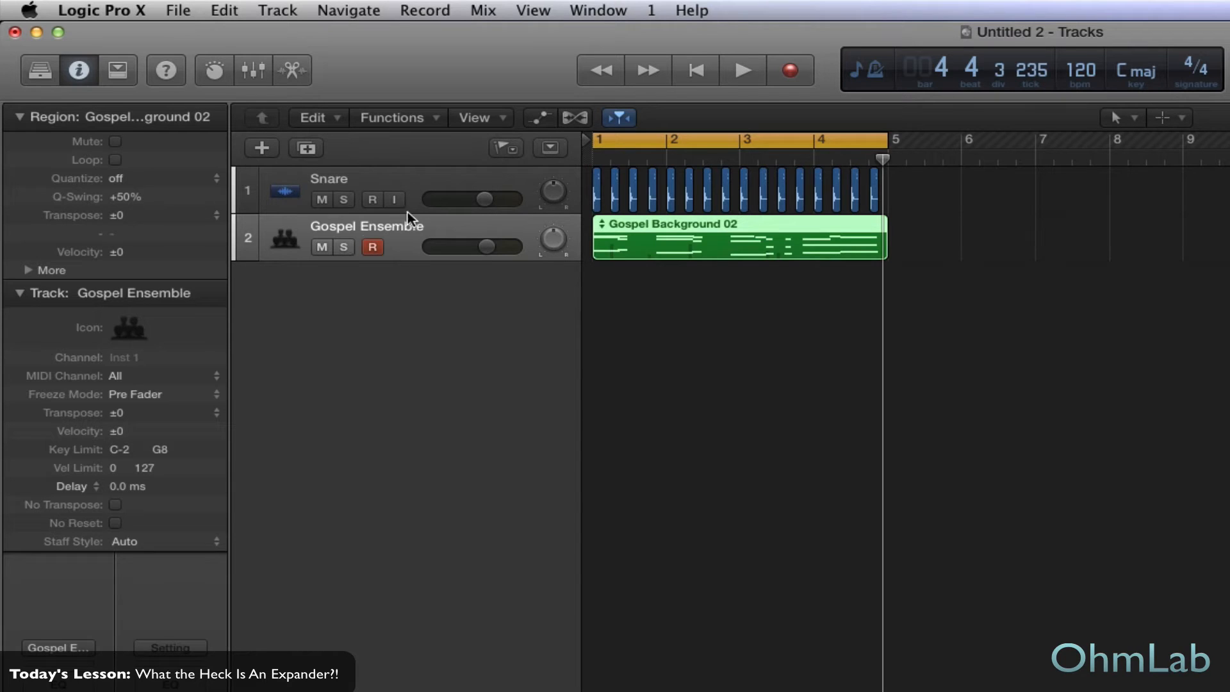
# - Select and solo the Snare track, and play a short stretch of it
pyautogui.click(452, 178)
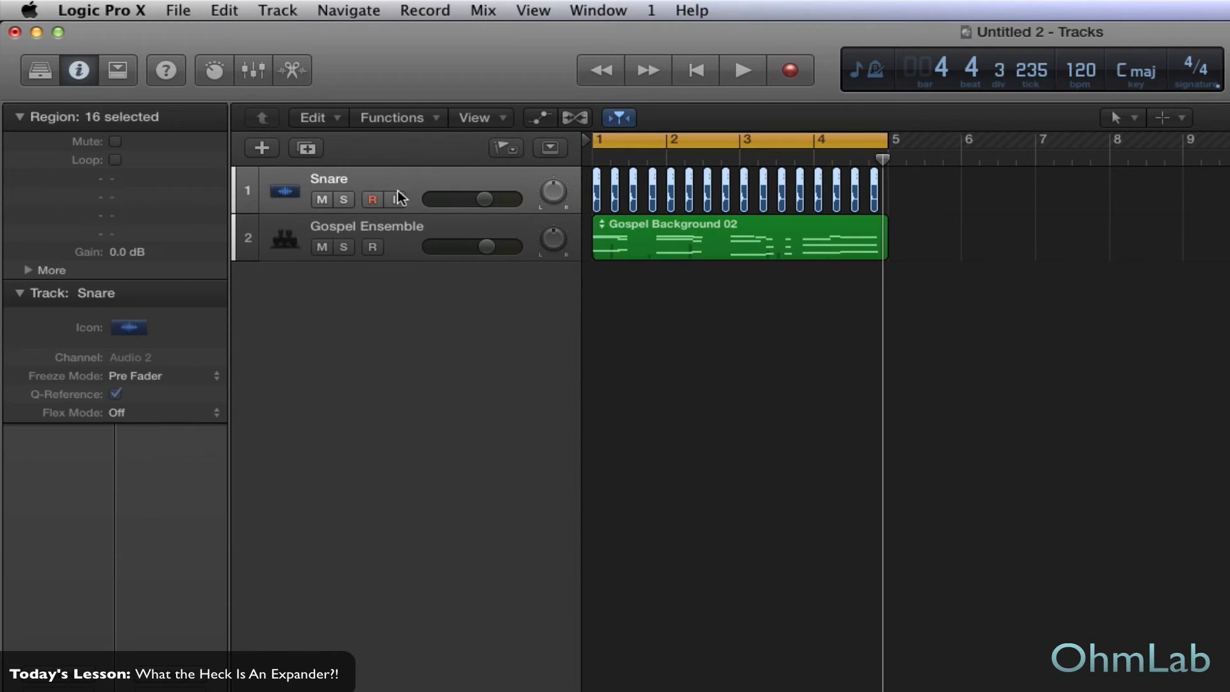
pyautogui.click(344, 199)
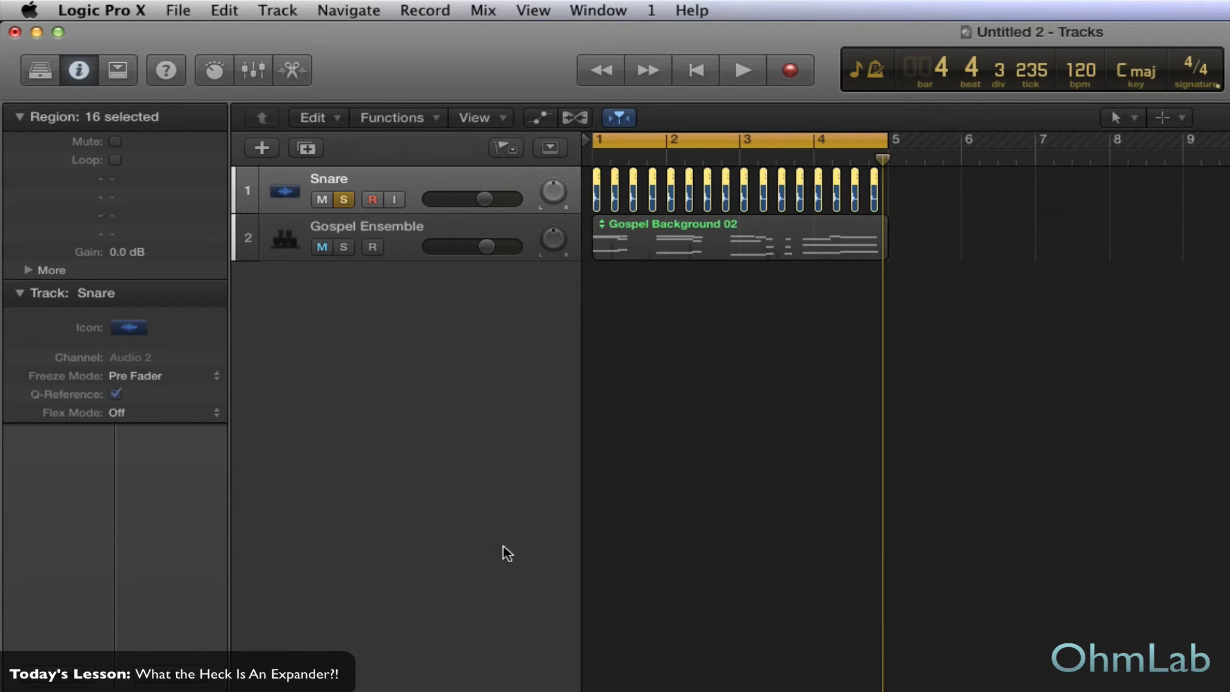
pyautogui.press('space')
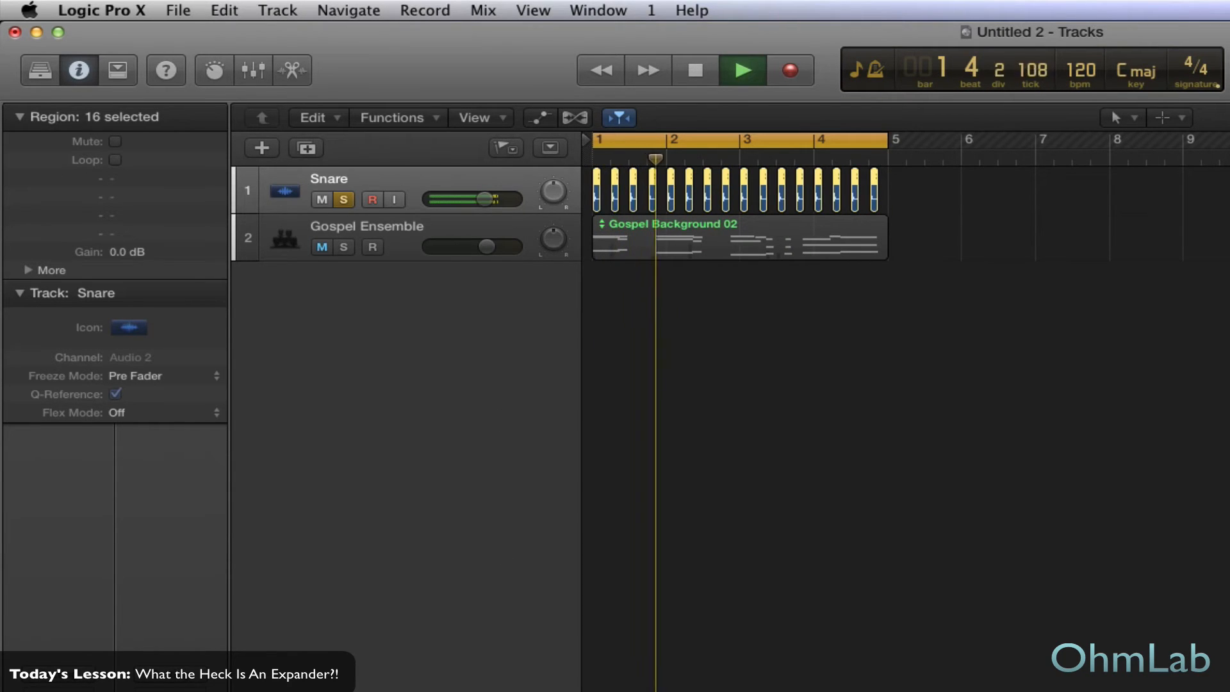
pyautogui.press('space')
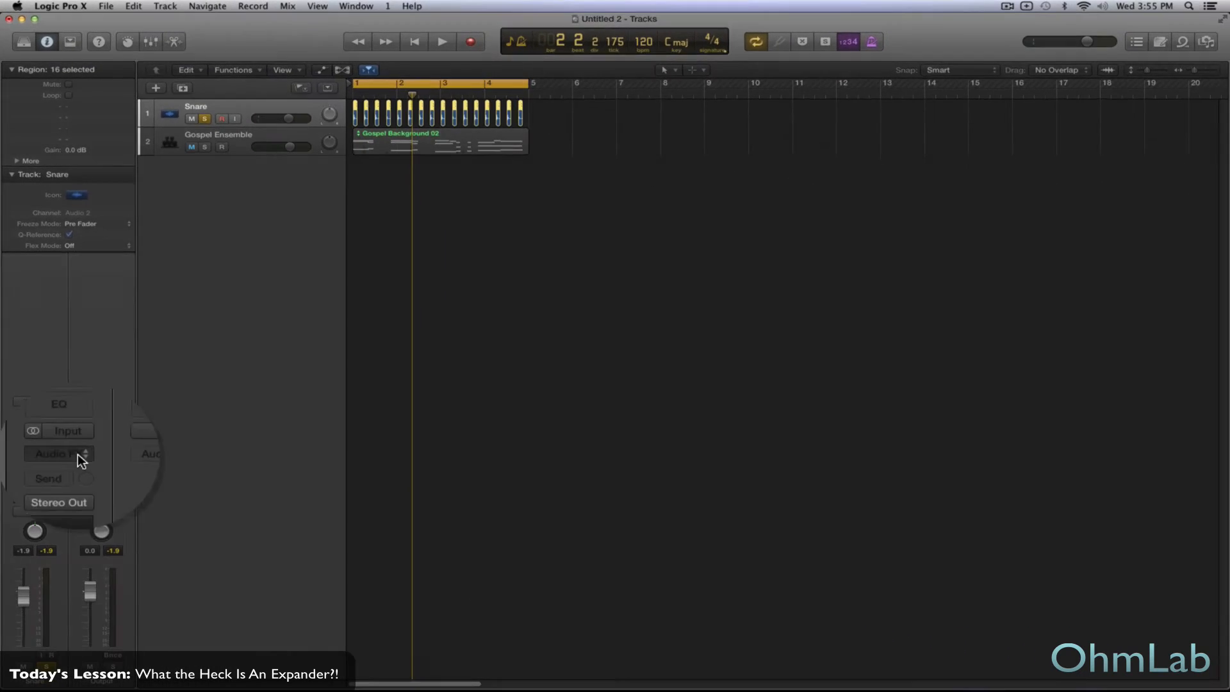
# - Insert a stereo Expander from the Dynamics effects on the Snare track and move its window over the empty arrangement area
pyautogui.click(79, 453)
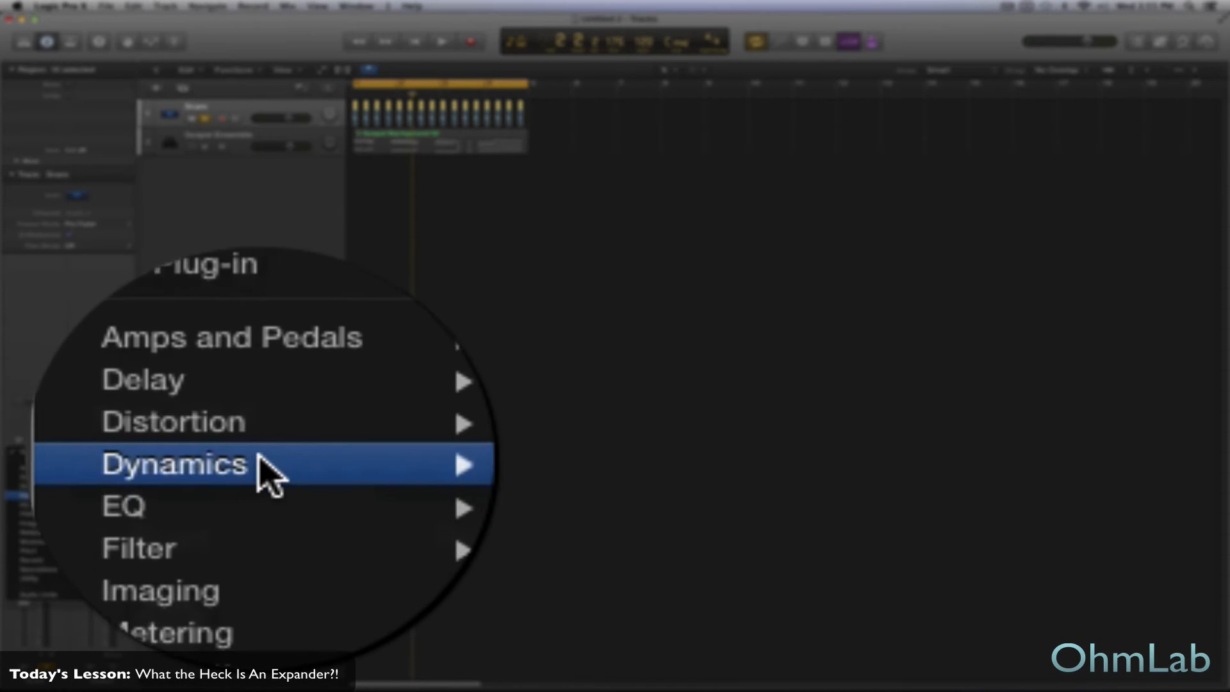
pyautogui.moveTo(344, 467)
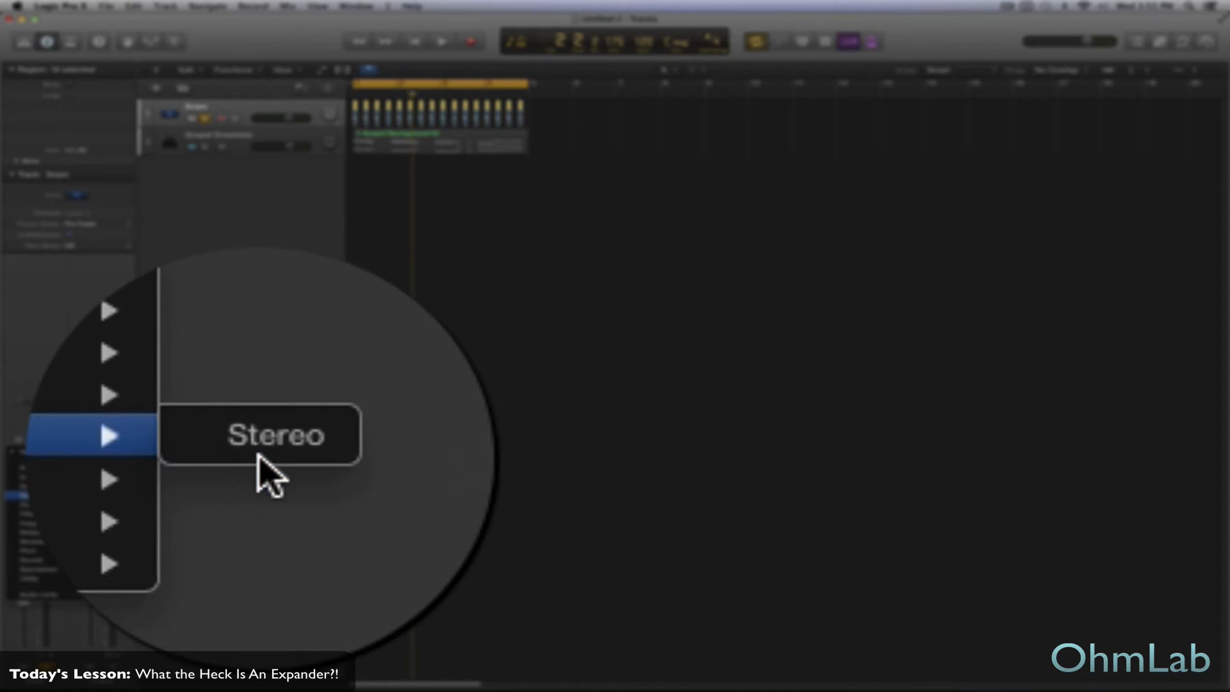
pyautogui.click(260, 457)
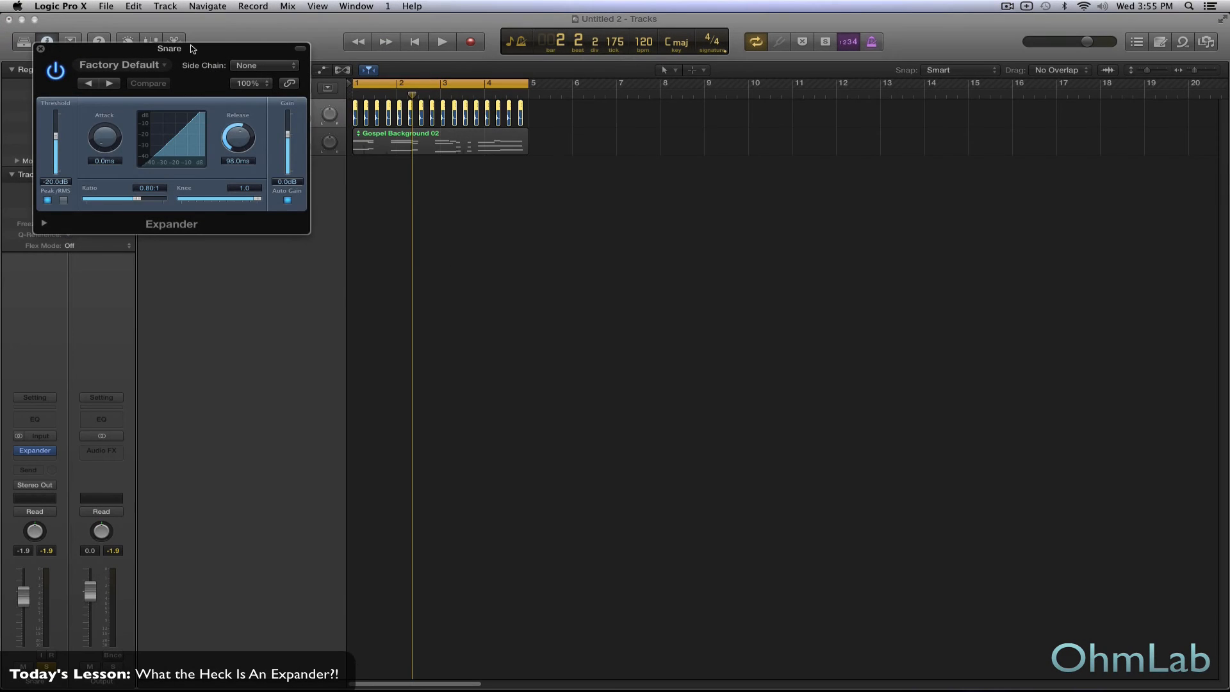
pyautogui.moveTo(194, 48); pyautogui.dragTo(627, 224)
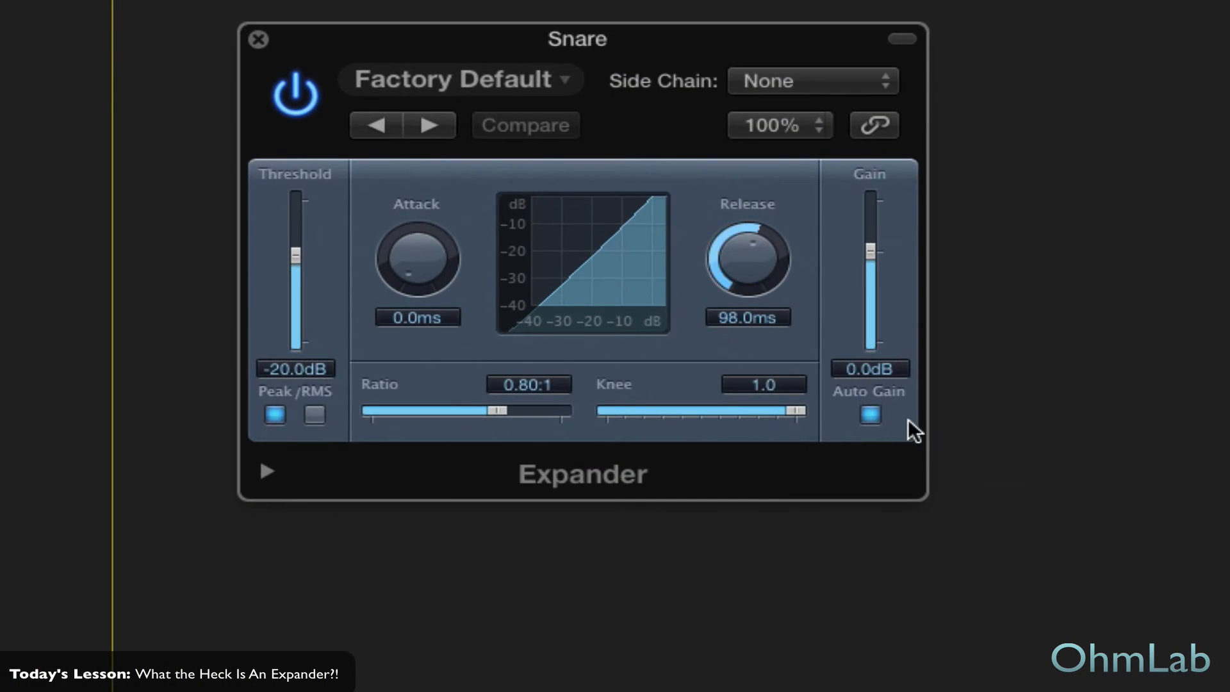
# - Compare the Snare's Expander with Auto Gain and bypass toggled, leaving the Expander active and Auto Gain off
pyautogui.click(871, 414)
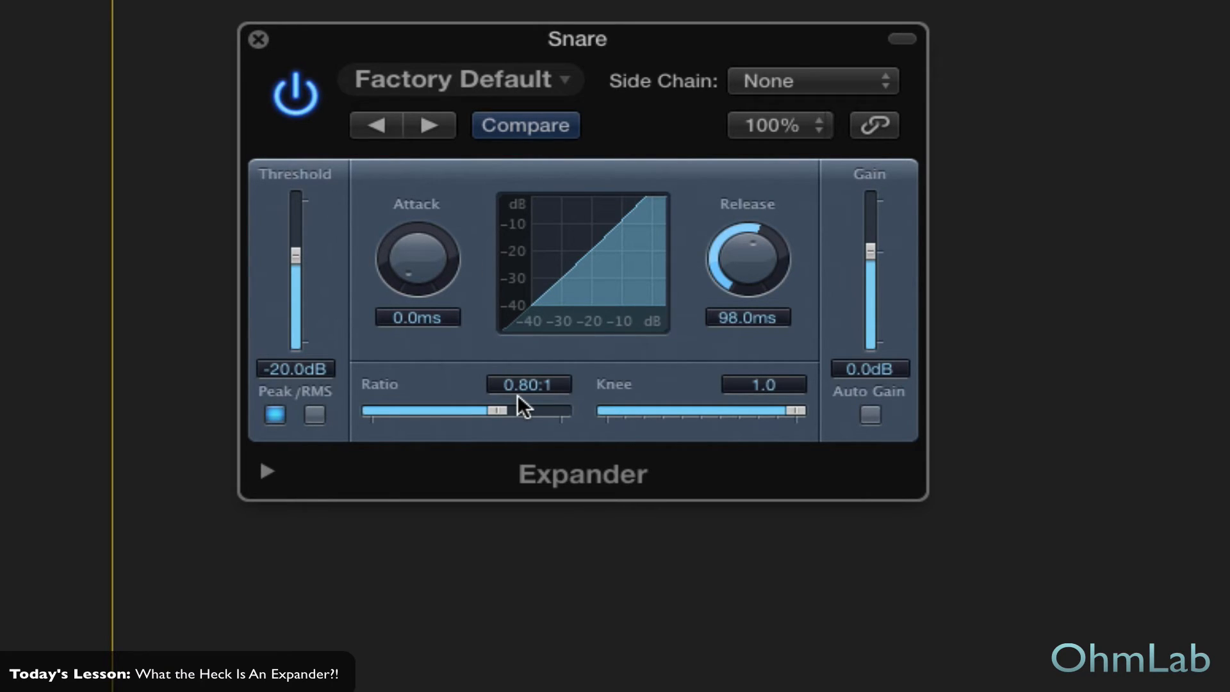
pyautogui.click(871, 415)
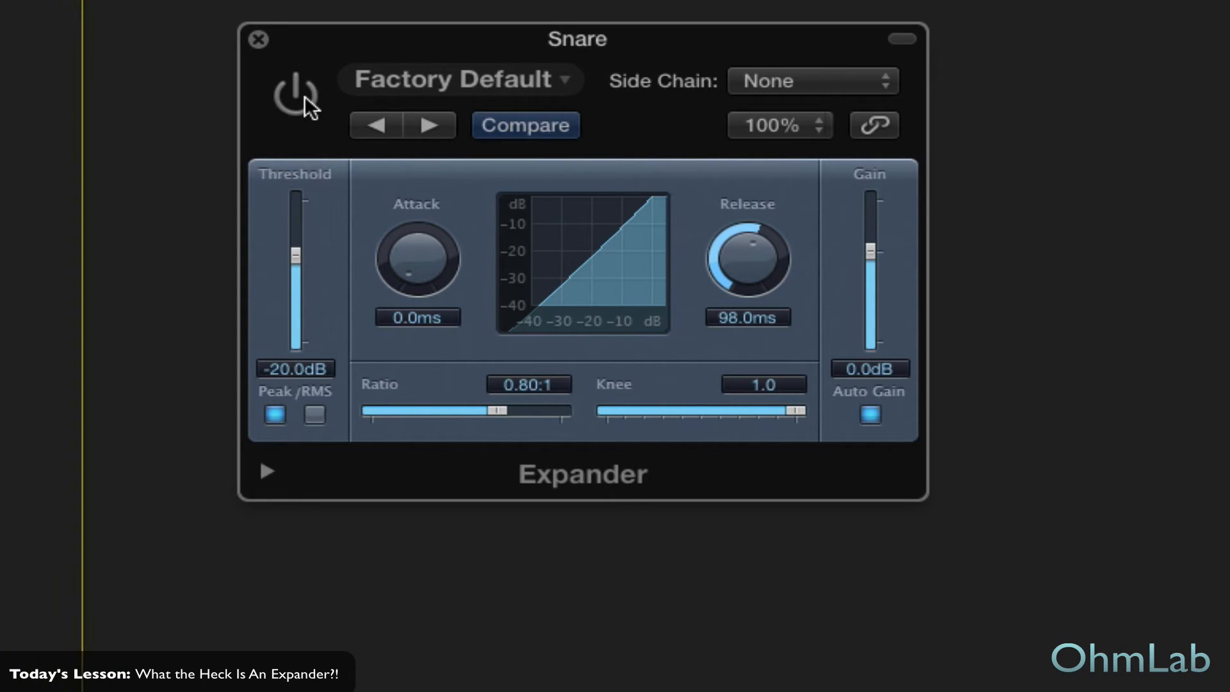
pyautogui.click(301, 96)
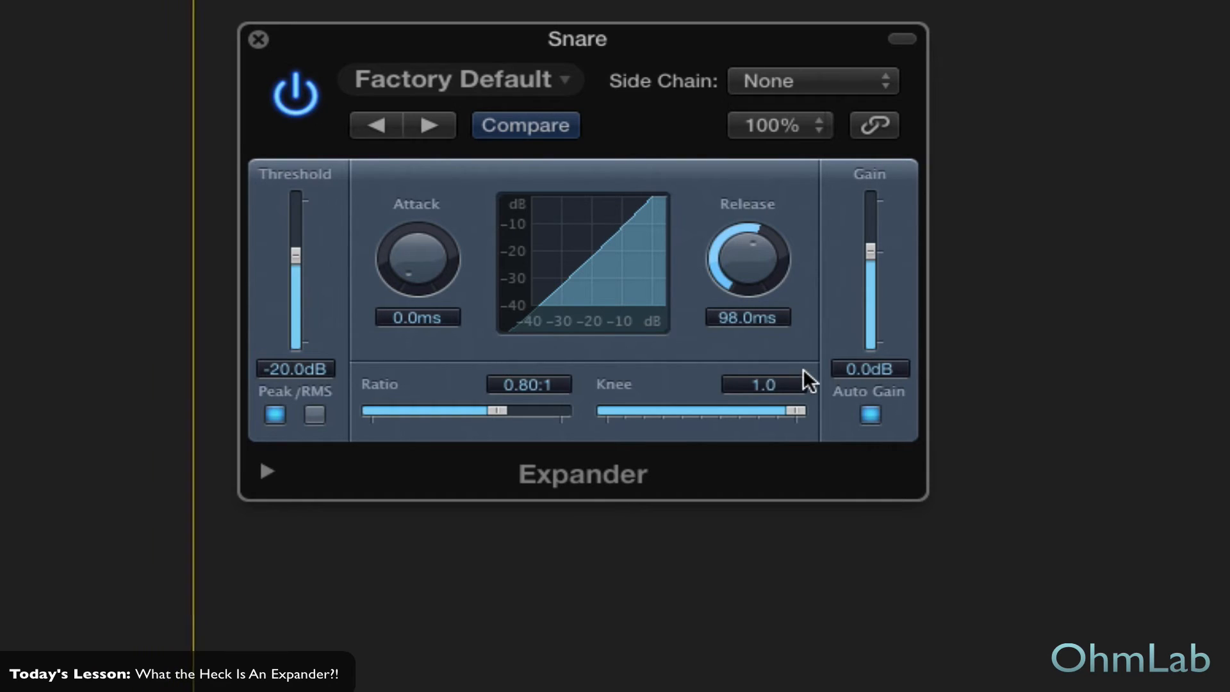
pyautogui.click(872, 415)
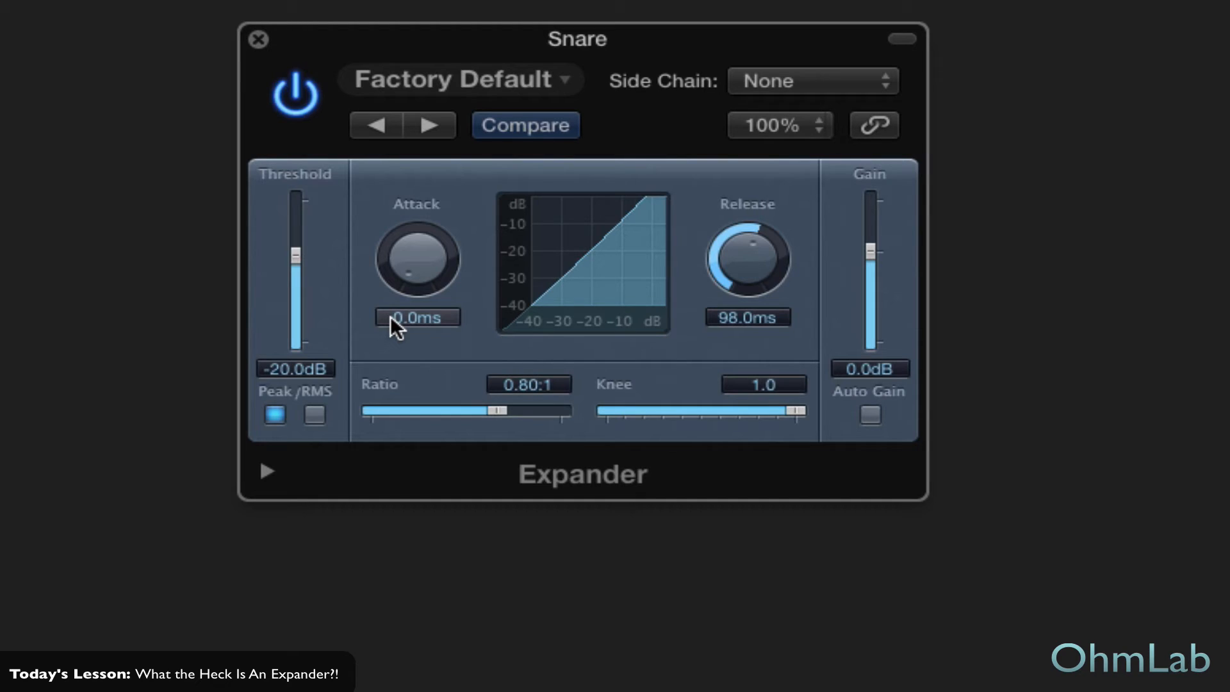
# - Lower the Expander's threshold to about -38 dB, and raise it to -9.5 dB
pyautogui.moveTo(295, 255); pyautogui.dragTo(300, 313)
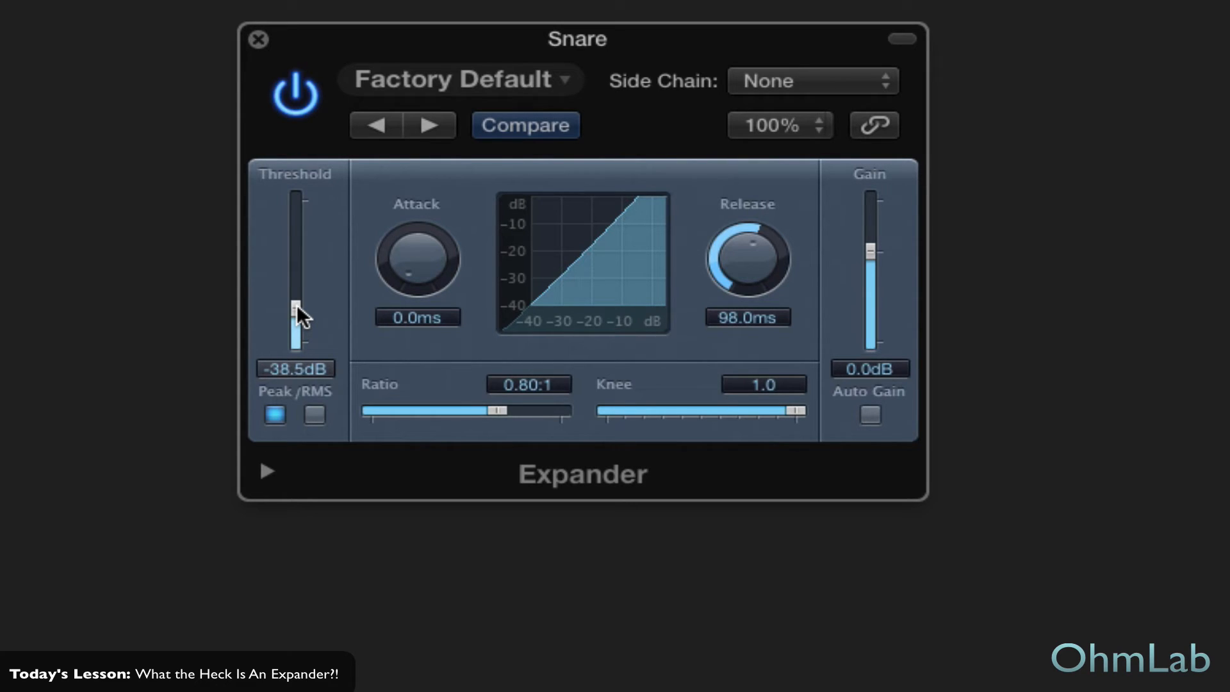
pyautogui.moveTo(298, 305)
pyautogui.mouseDown()
pyautogui.moveTo(298, 326)
pyautogui.moveTo(303, 303)
pyautogui.mouseUp()
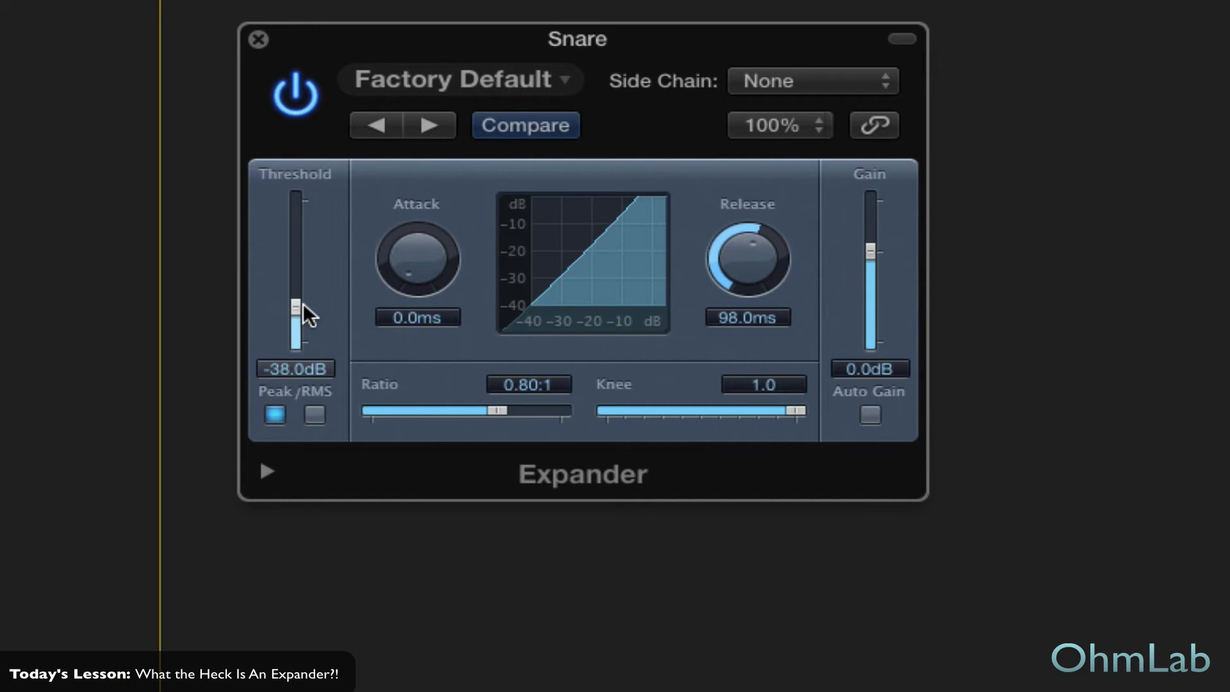
pyautogui.moveTo(303, 307); pyautogui.dragTo(298, 225)
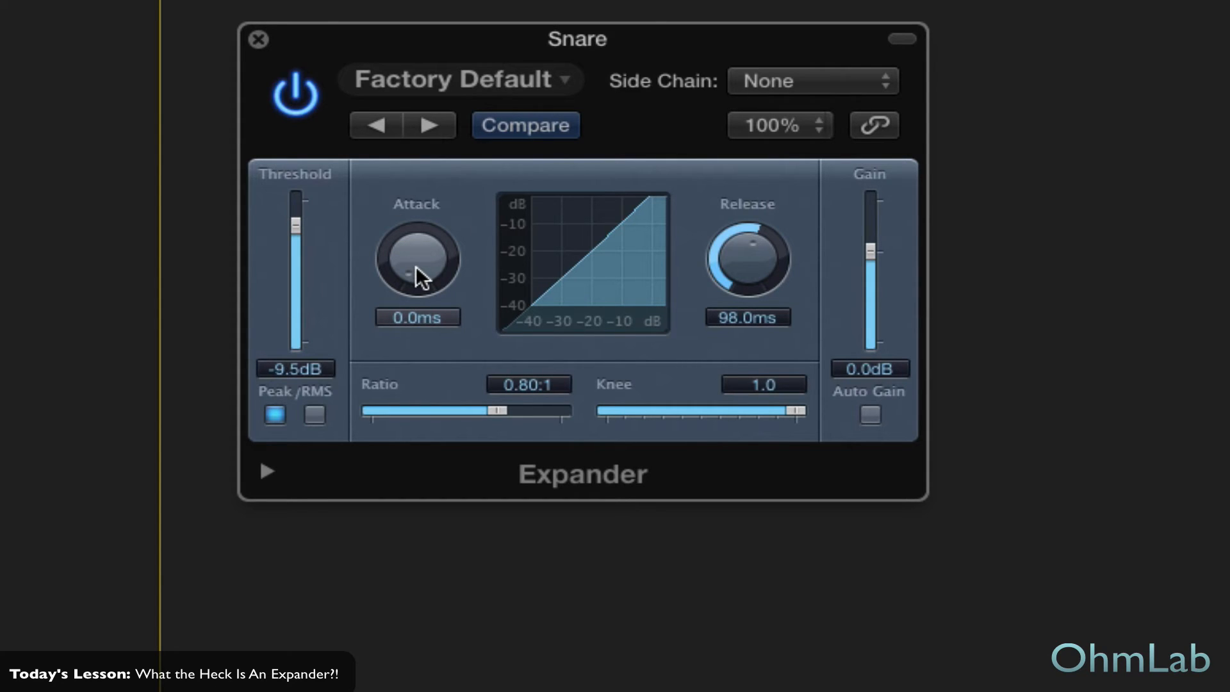
# - Set the Expander's attack to 1.0 ms and release to 61.0 ms, keeping the knee at its maximum of 1.0
pyautogui.moveTo(419, 264); pyautogui.dragTo(419, 261)
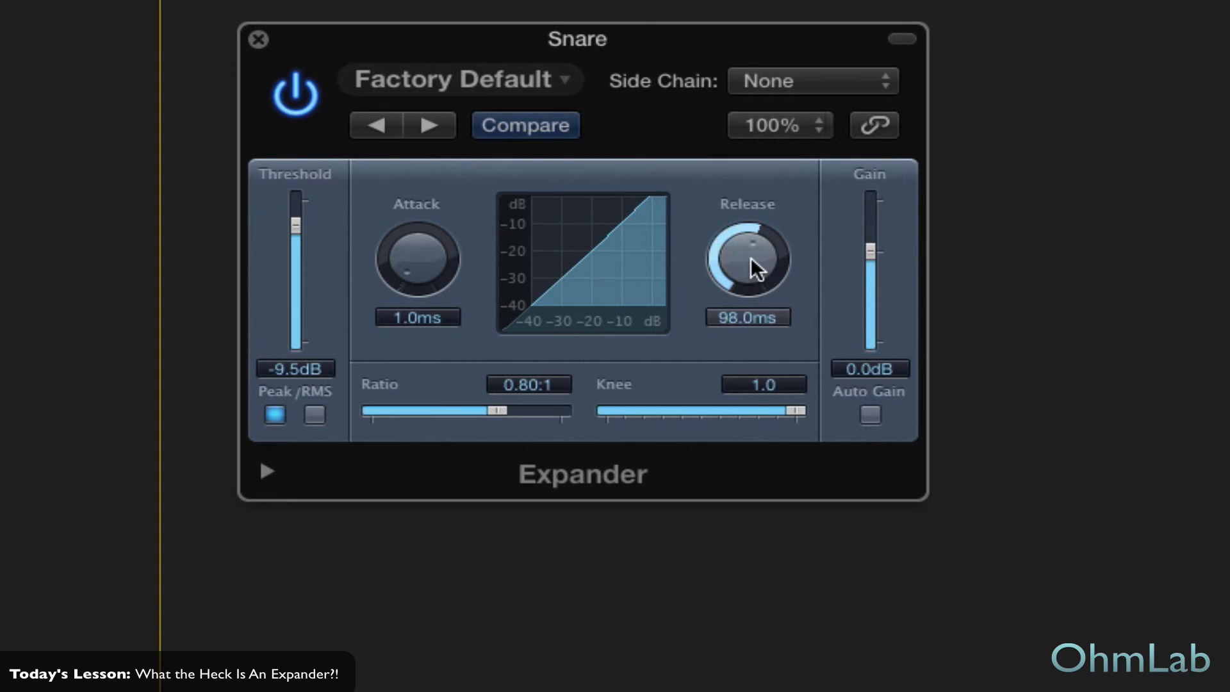
pyautogui.moveTo(751, 256)
pyautogui.mouseDown()
pyautogui.moveTo(757, 275)
pyautogui.moveTo(751, 251)
pyautogui.mouseUp()
pyautogui.moveTo(763, 273); pyautogui.dragTo(758, 256)
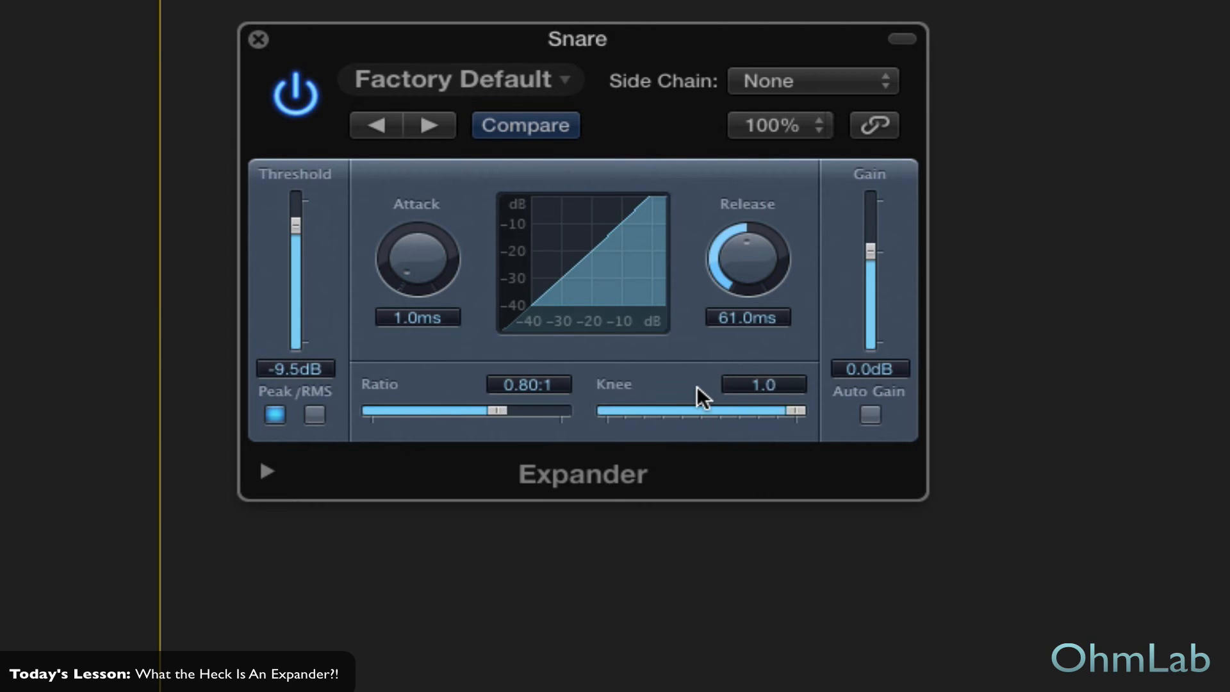
pyautogui.moveTo(794, 406); pyautogui.dragTo(892, 406)
pyautogui.moveTo(794, 406); pyautogui.dragTo(890, 420)
# - Reveal the Expander's extended parameters and set Output Clip to Off
pyautogui.click(268, 472)
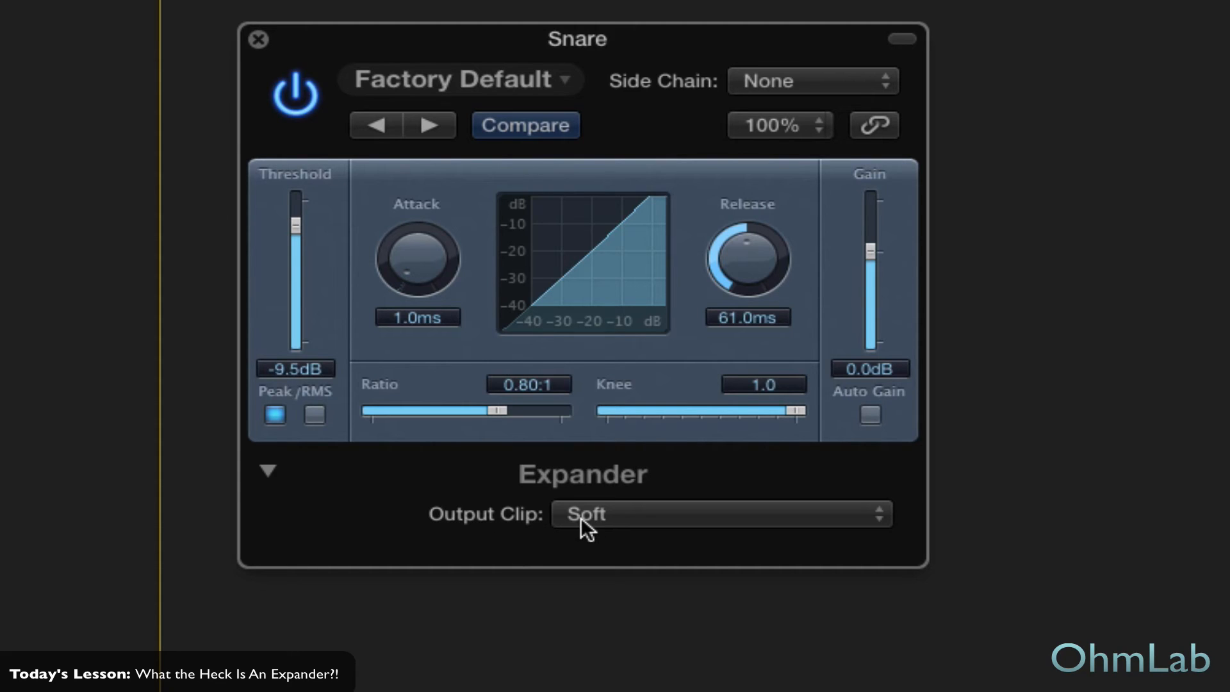
pyautogui.click(662, 512)
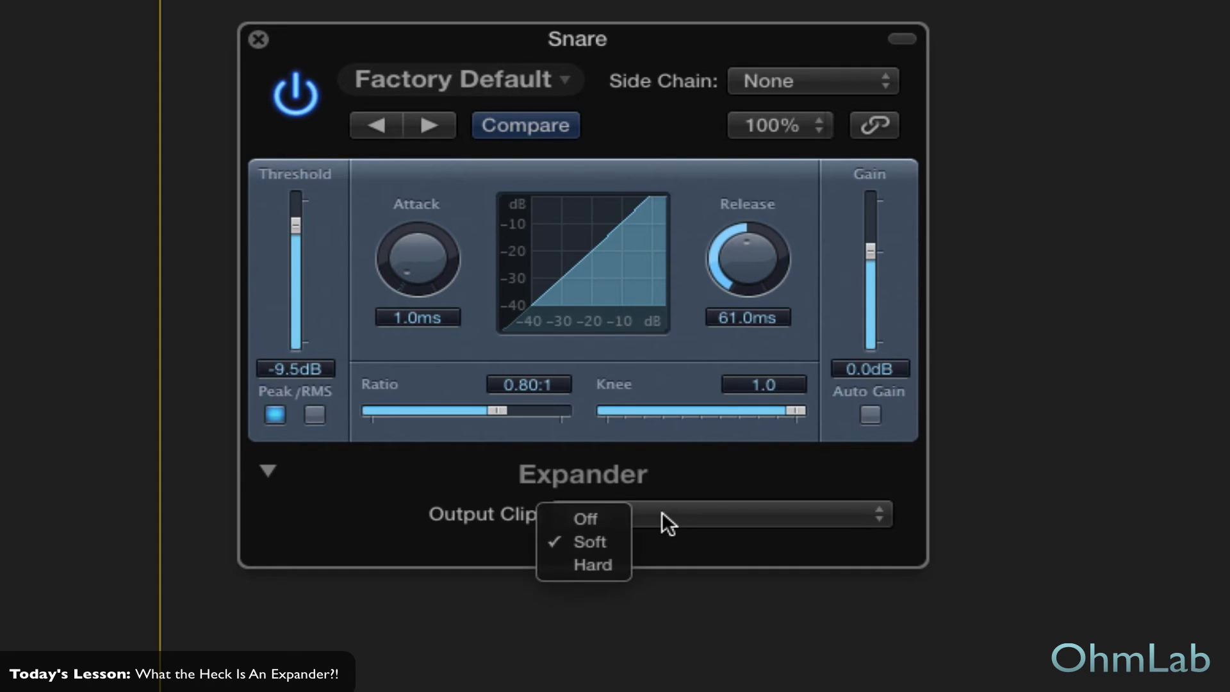
pyautogui.click(609, 519)
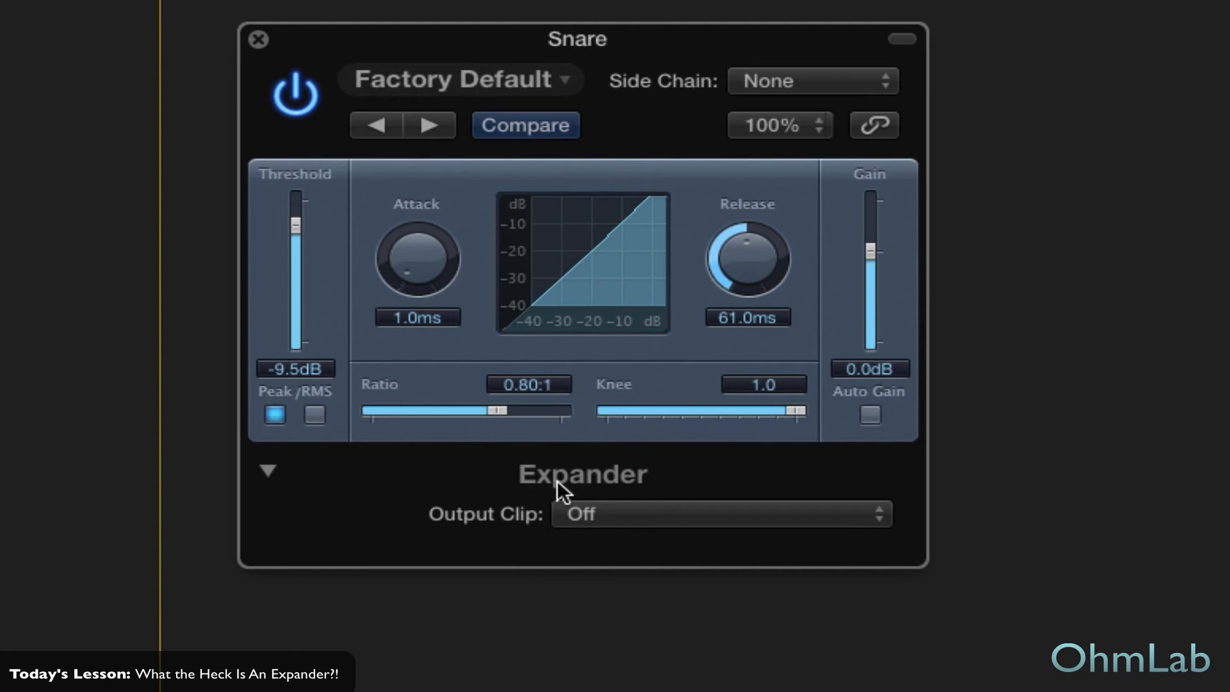
# - Play the soloed Snare with the Expander bypassed, and reactivate the Expander during playback to compare levels
pyautogui.click(302, 90)
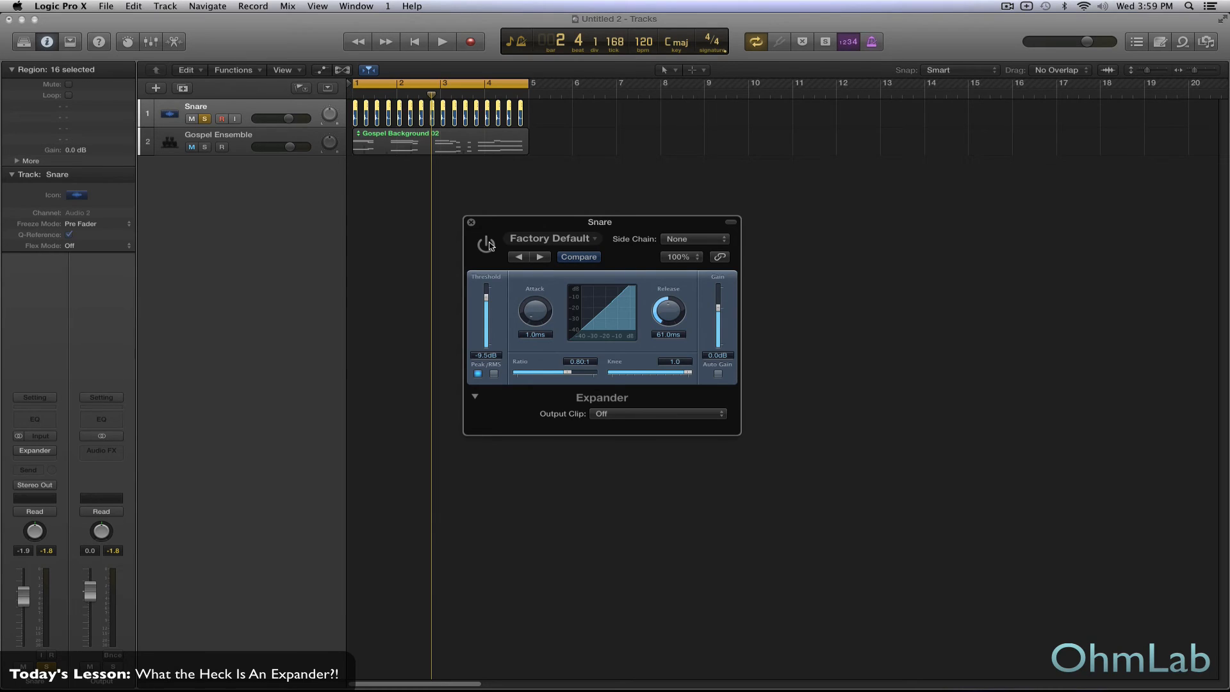
pyautogui.press('space')
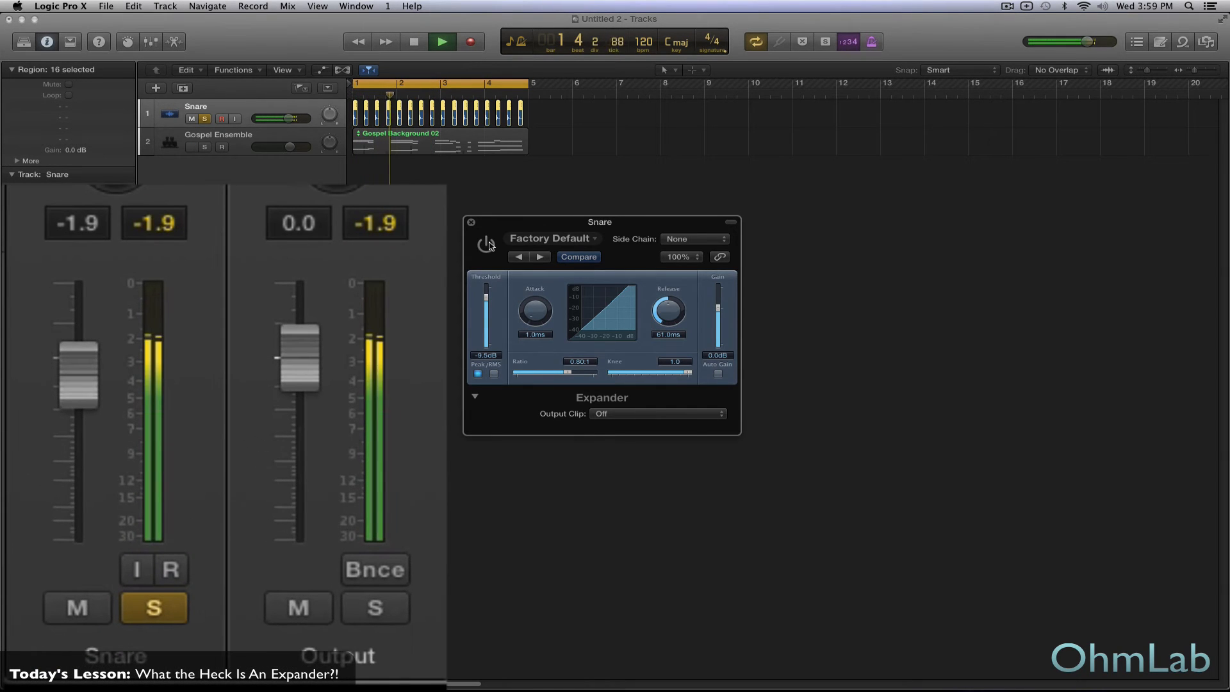
pyautogui.click(487, 244)
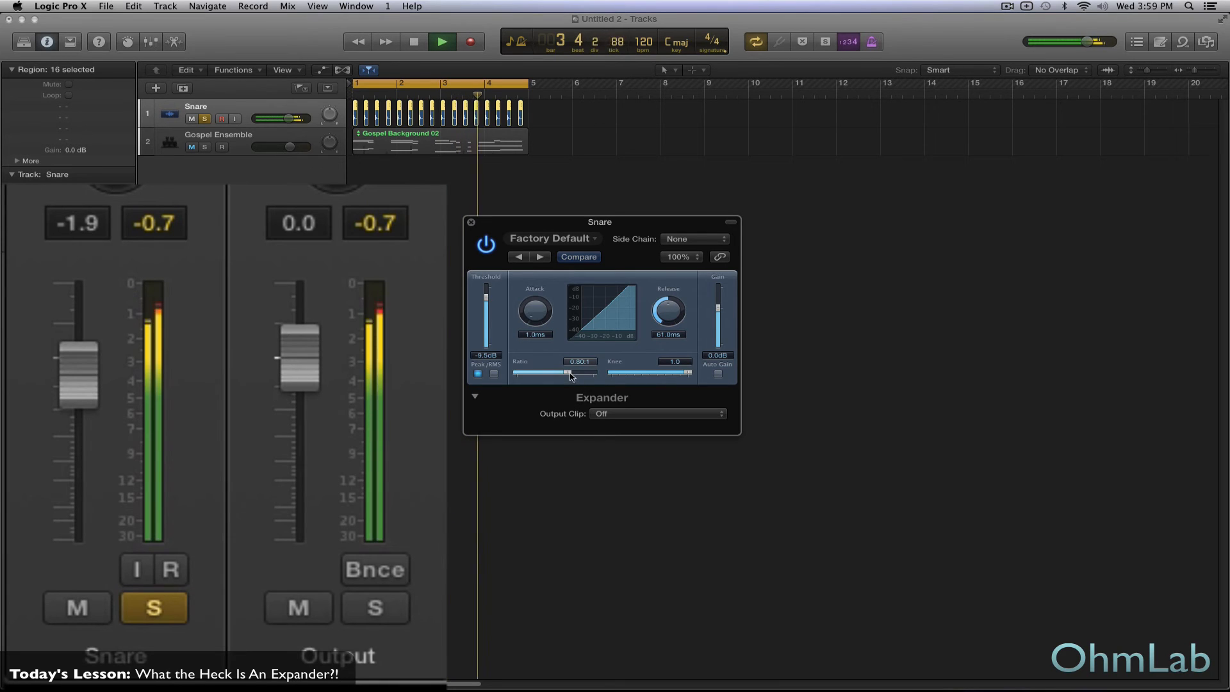
# - Set the Expander's threshold to -15.0 dB and ratio to 0.64:1 during playback, and stop playback
pyautogui.moveTo(486, 296); pyautogui.dragTo(488, 306)
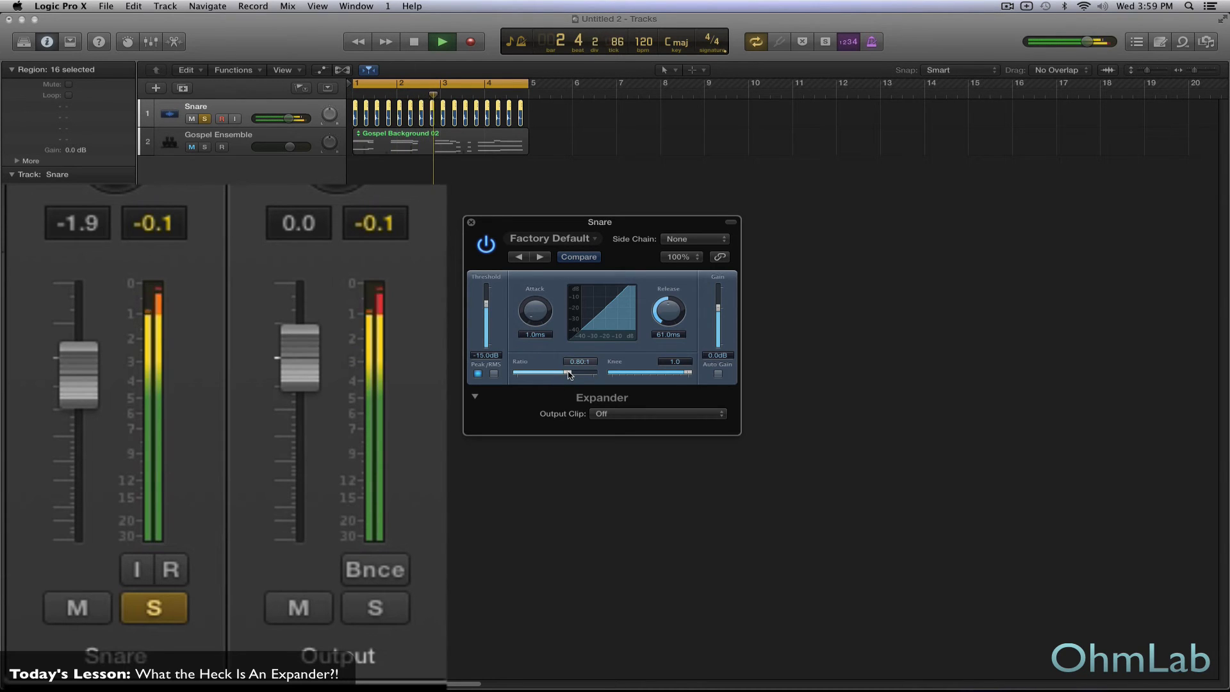
pyautogui.moveTo(569, 375); pyautogui.dragTo(546, 375)
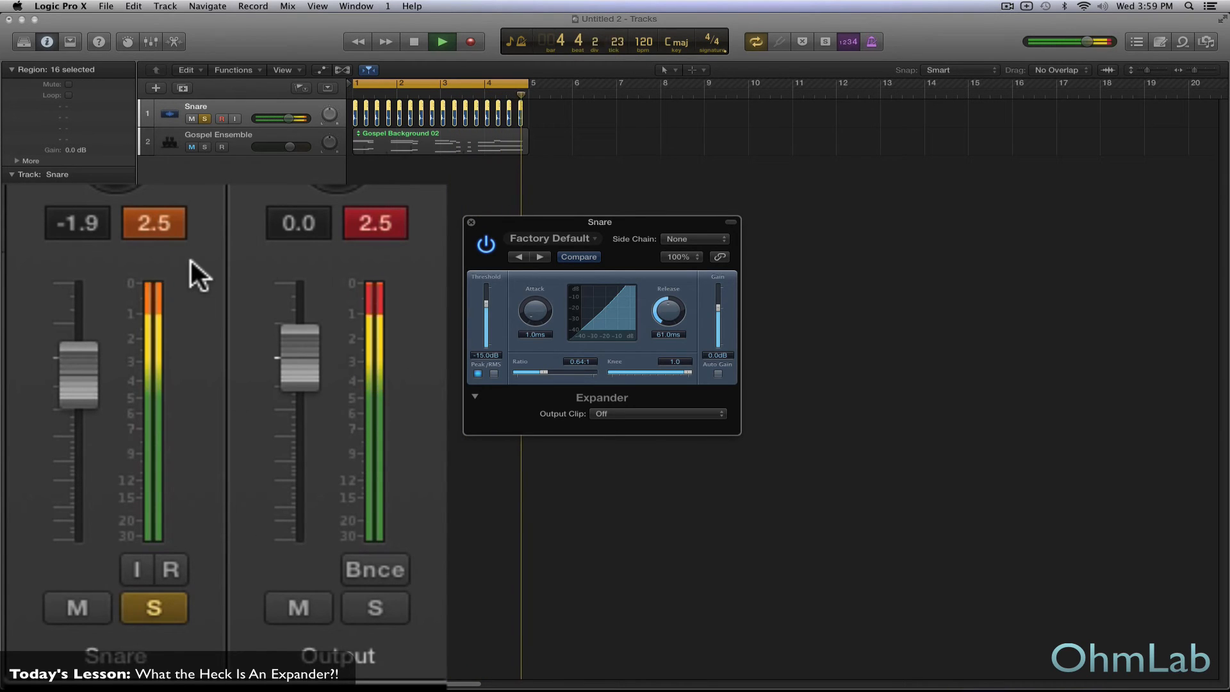
pyautogui.press('space')
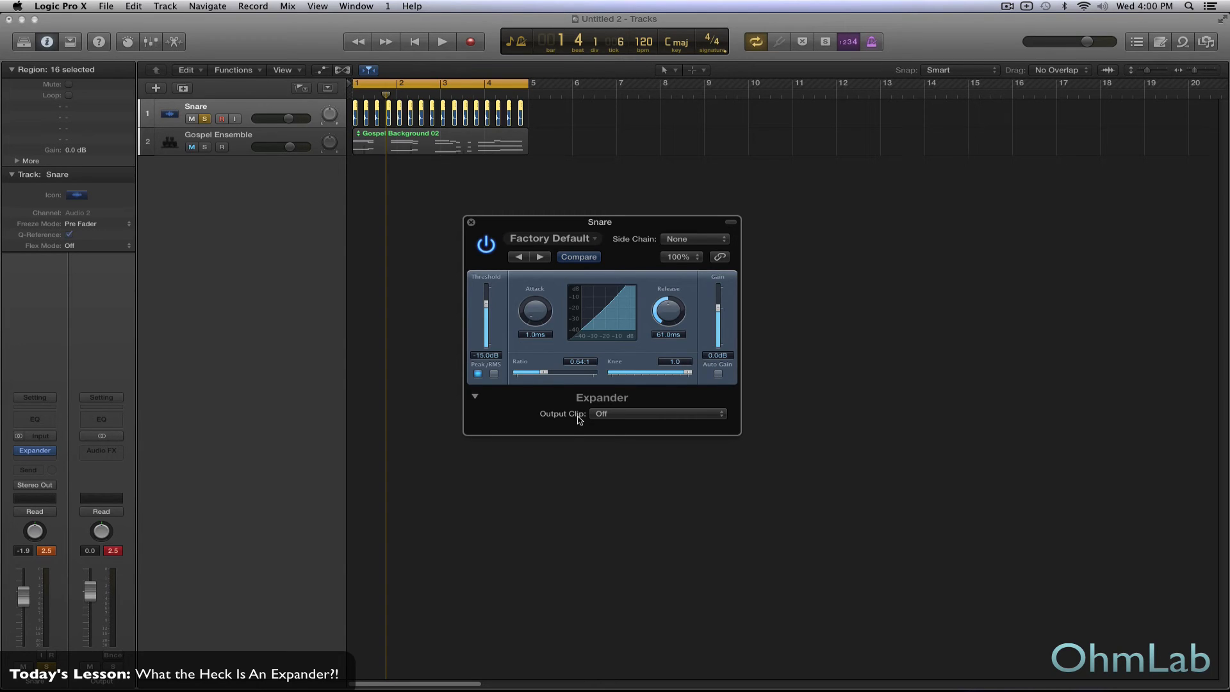
# - Set the Expander's Output Clip to Soft and play the Snare track to hear the result
pyautogui.click(633, 418)
pyautogui.click(609, 415)
pyautogui.press('space')
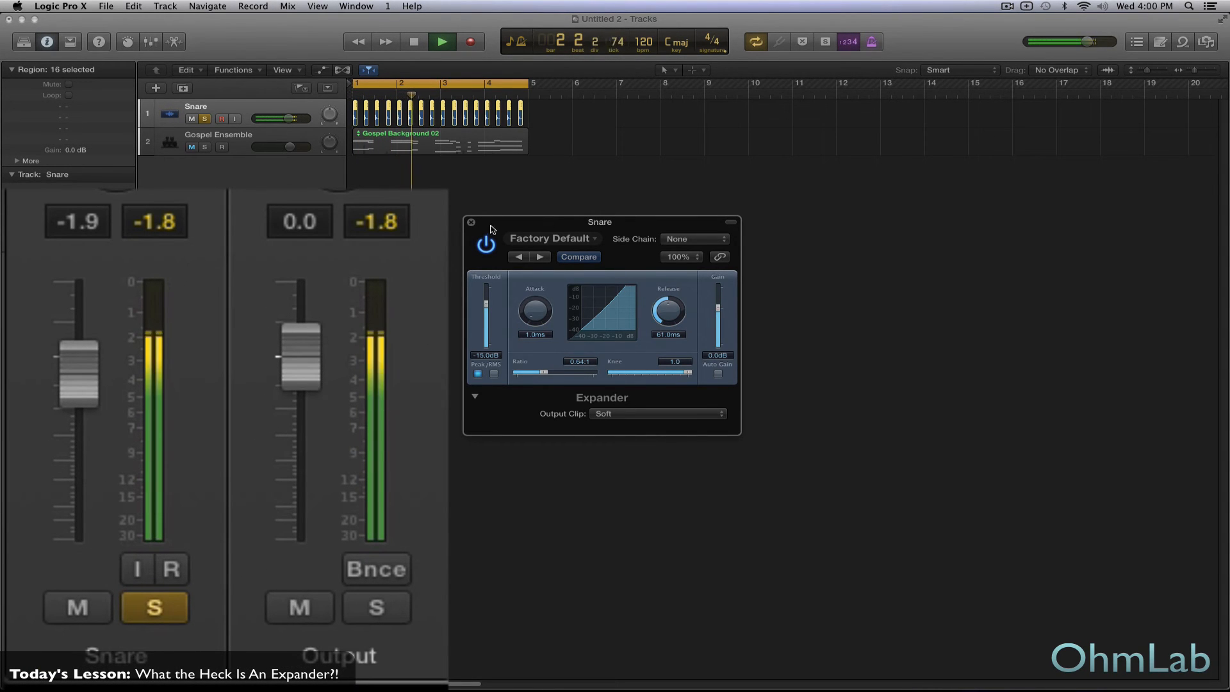
# - Bypass the Expander, clear the Snare channel's peak level, and replay the track to check its unprocessed level
pyautogui.click(487, 246)
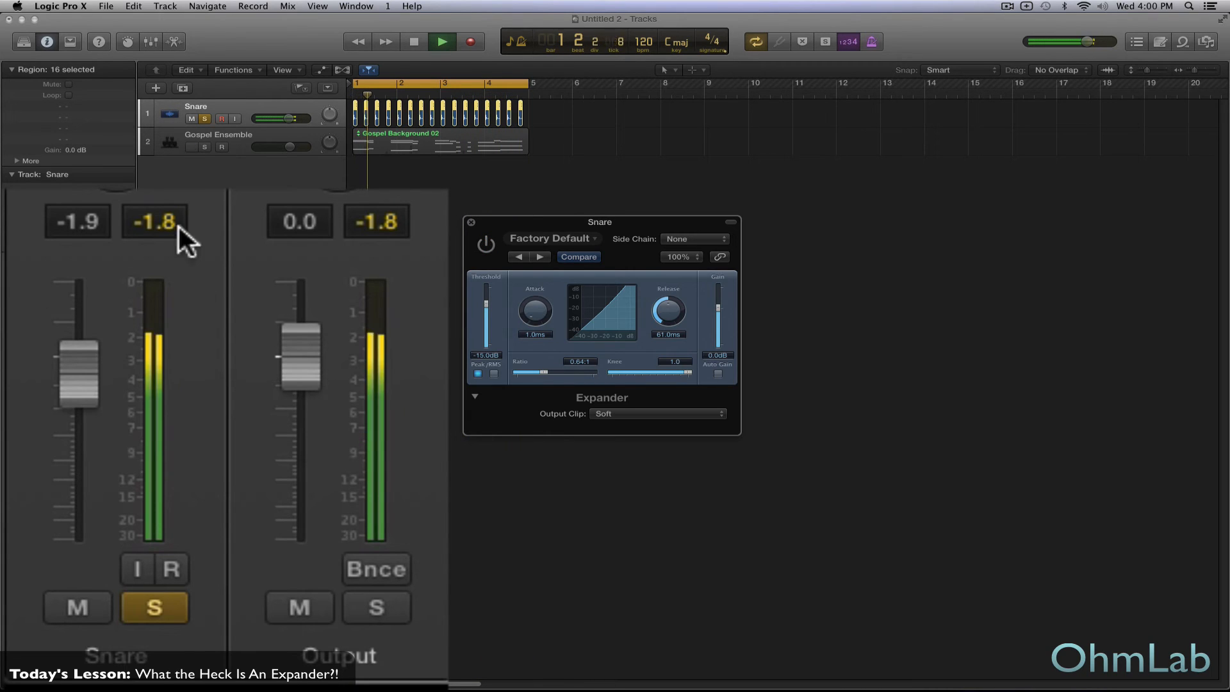
pyautogui.press('space')
pyautogui.click(158, 229)
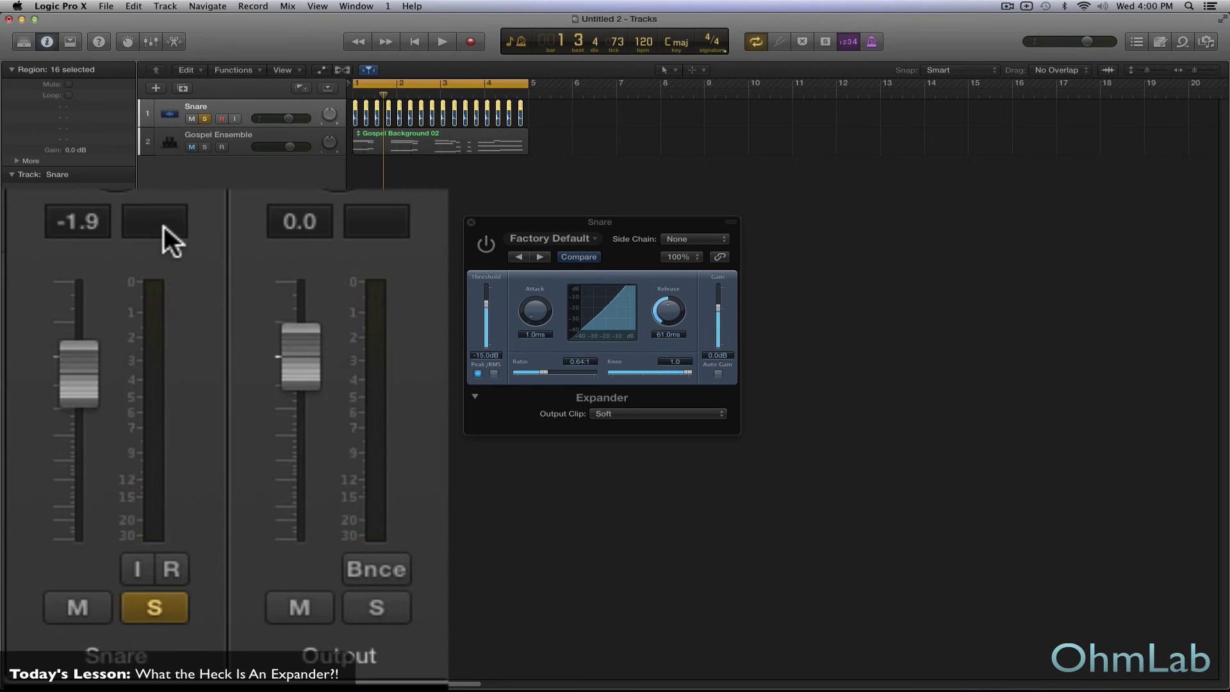
pyautogui.press('space')
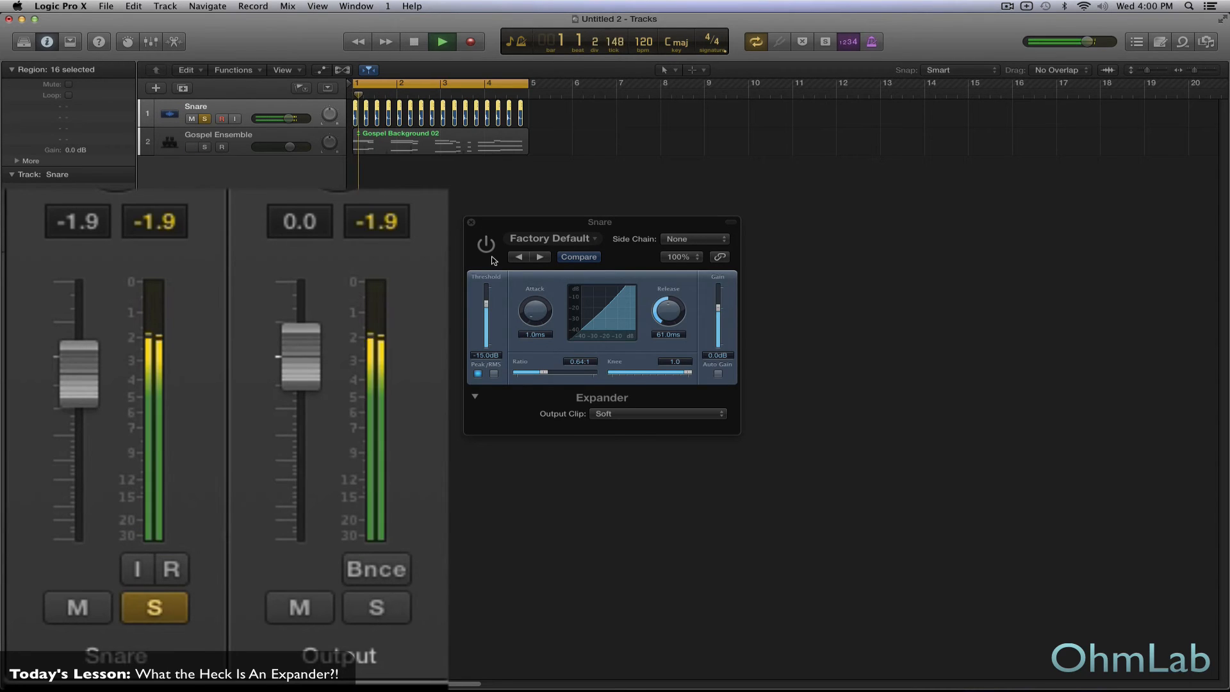
pyautogui.press('space')
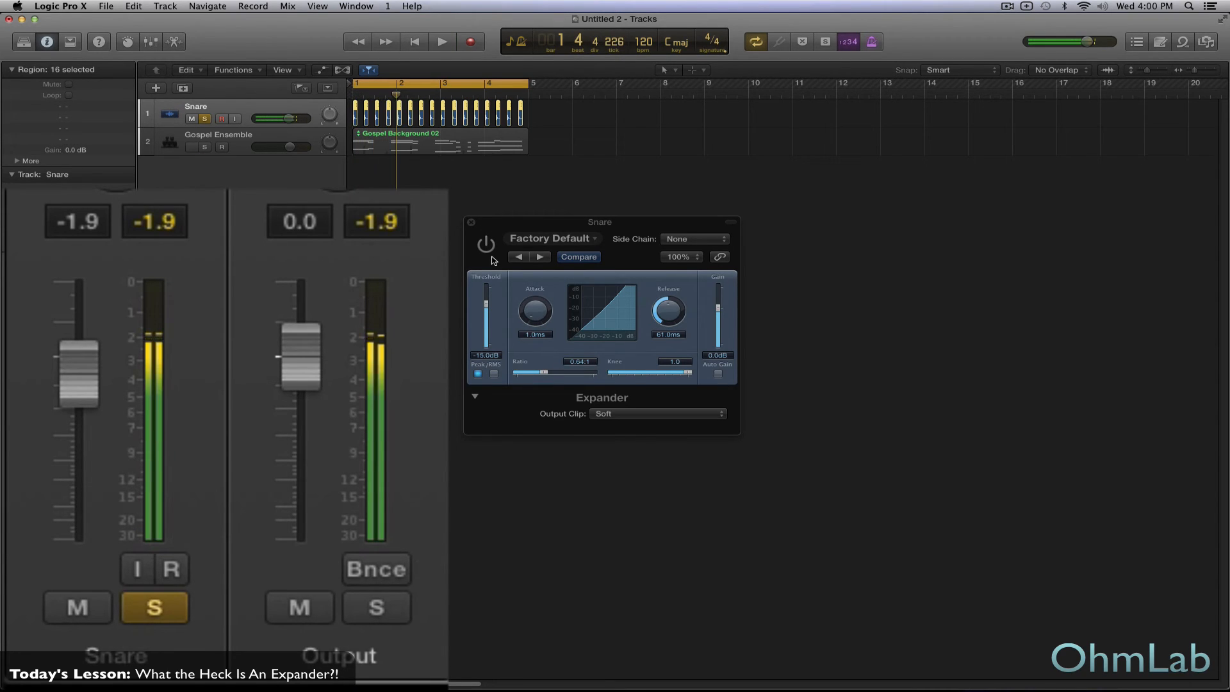
# - Clear the Snare channel's peak level, reactivate the Expander, and play the track to check its processed level
pyautogui.click(171, 224)
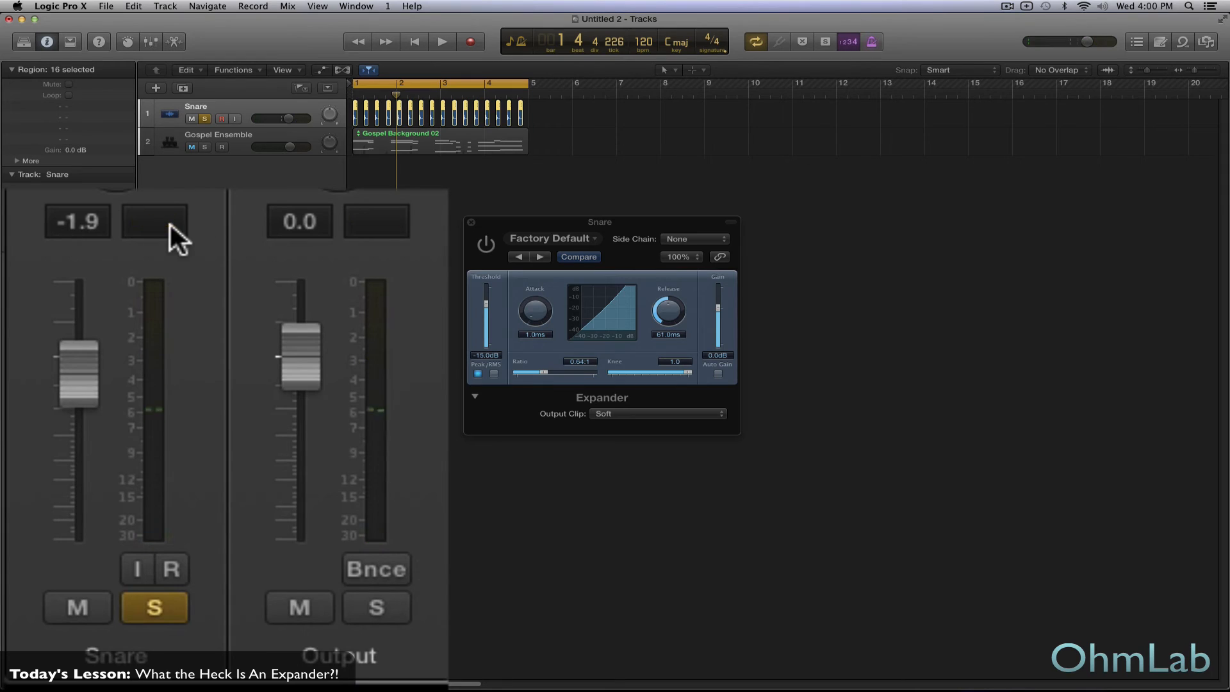
pyautogui.click(488, 245)
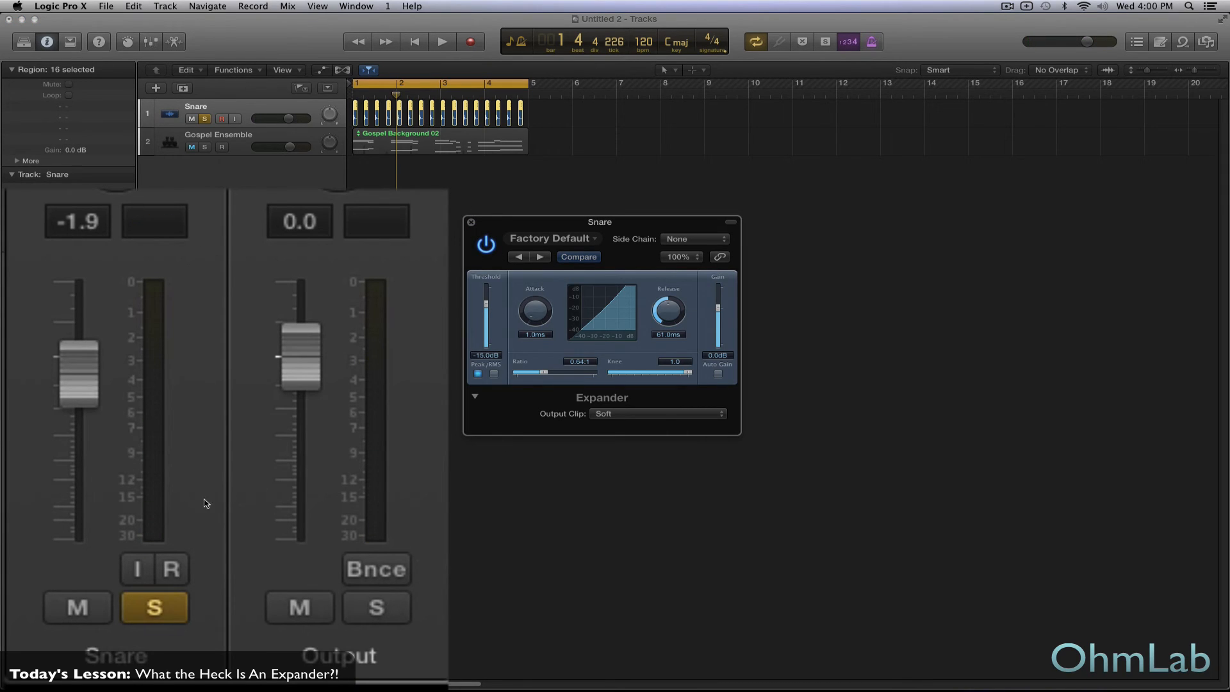
pyautogui.press('space')
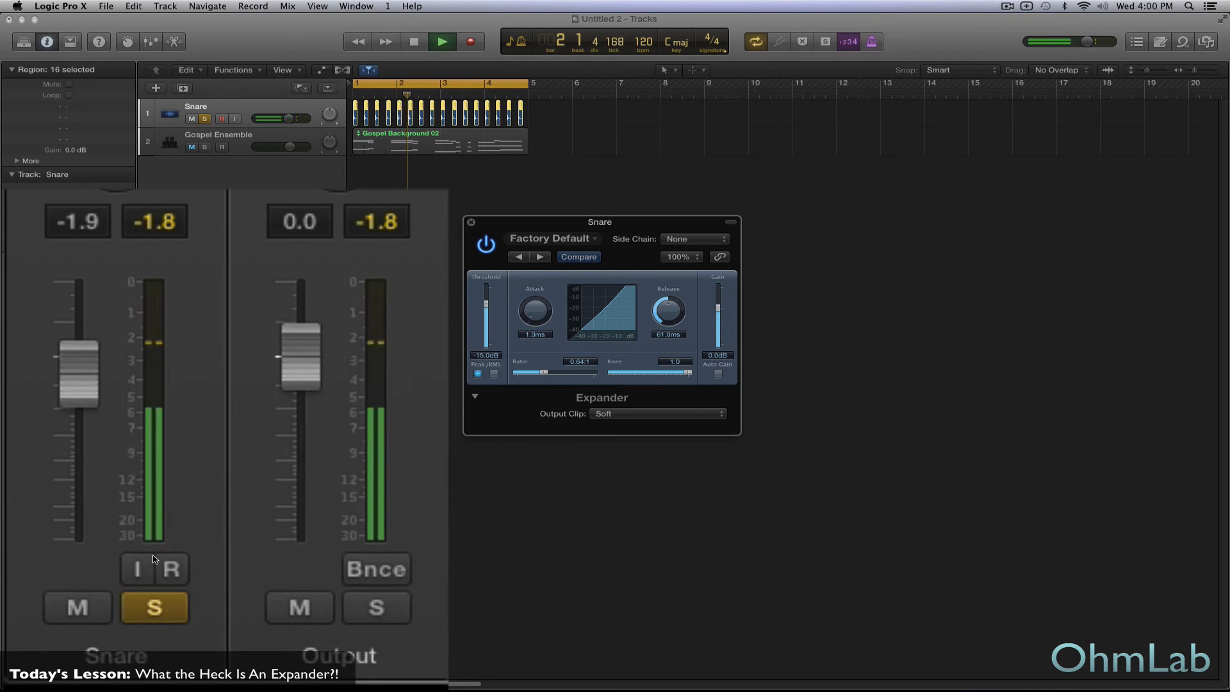
pyautogui.press('space')
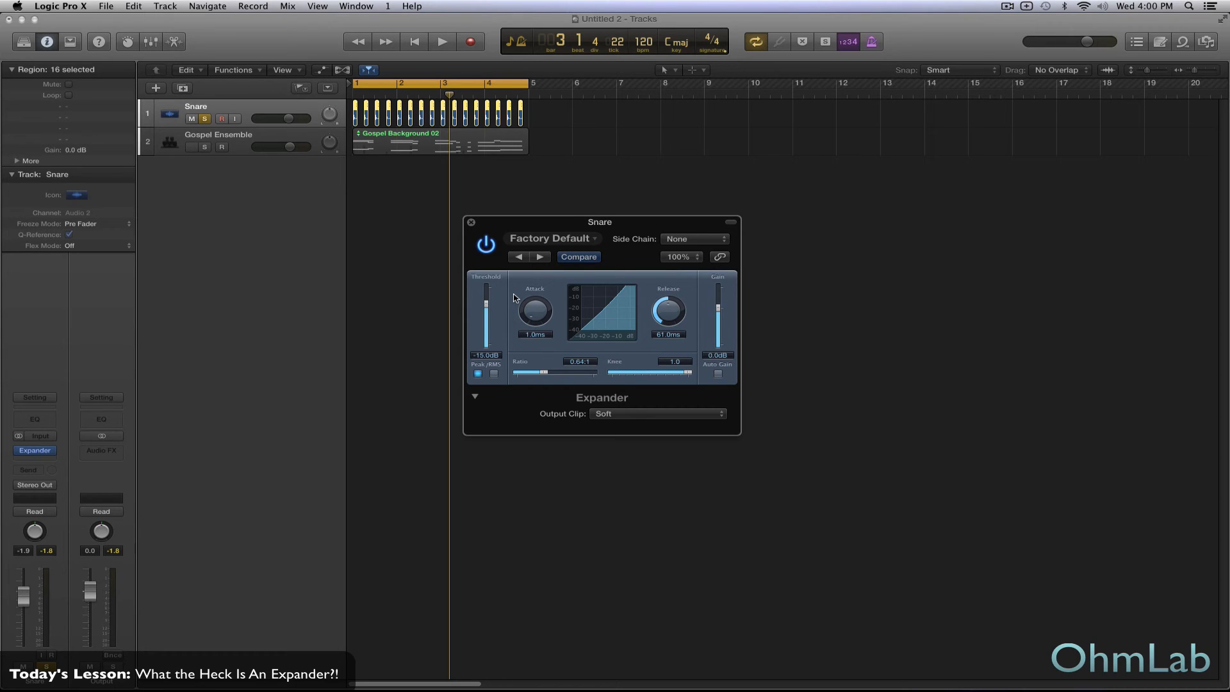
# - Play the Snare with the Expander bypassed and reactivate it during playback to compare the sound again
pyautogui.click(487, 246)
pyautogui.press('space')
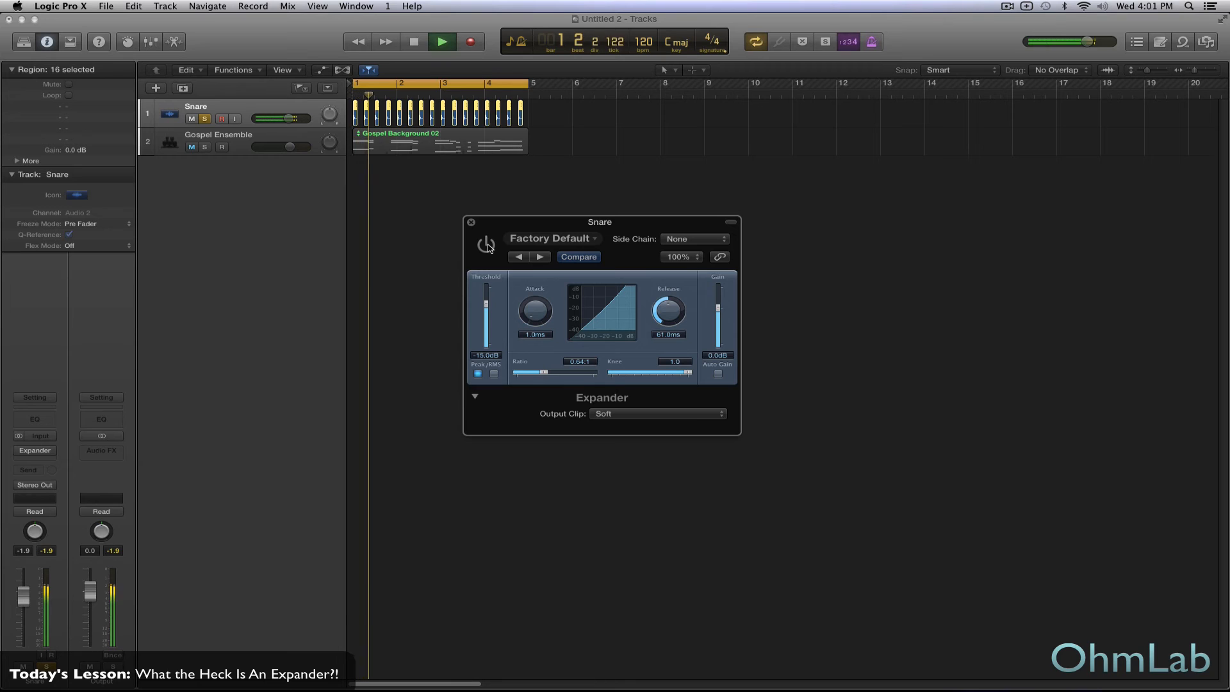
pyautogui.click(487, 246)
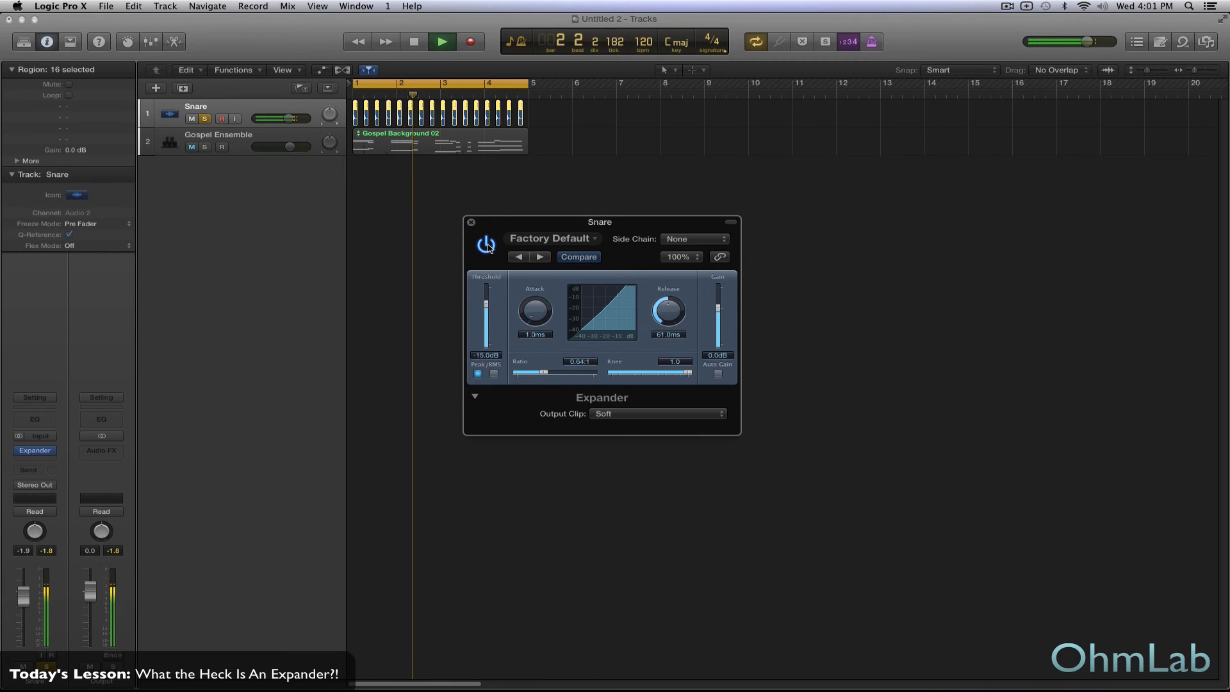
pyautogui.press('space')
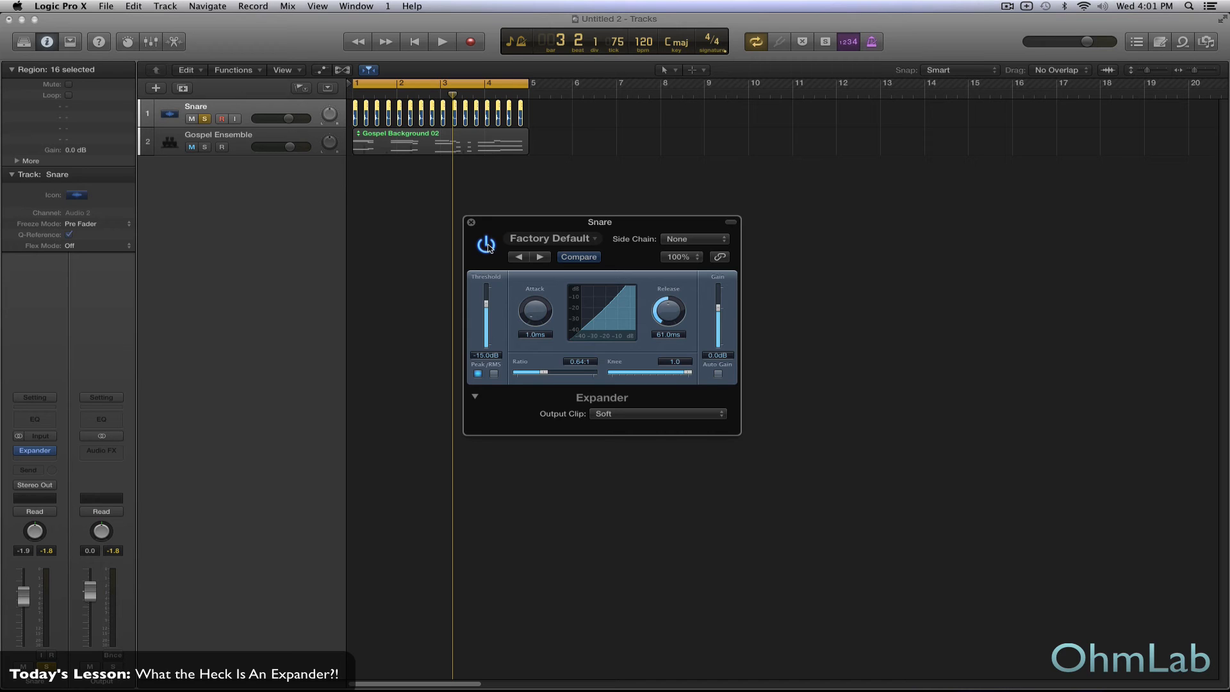
pyautogui.press('space')
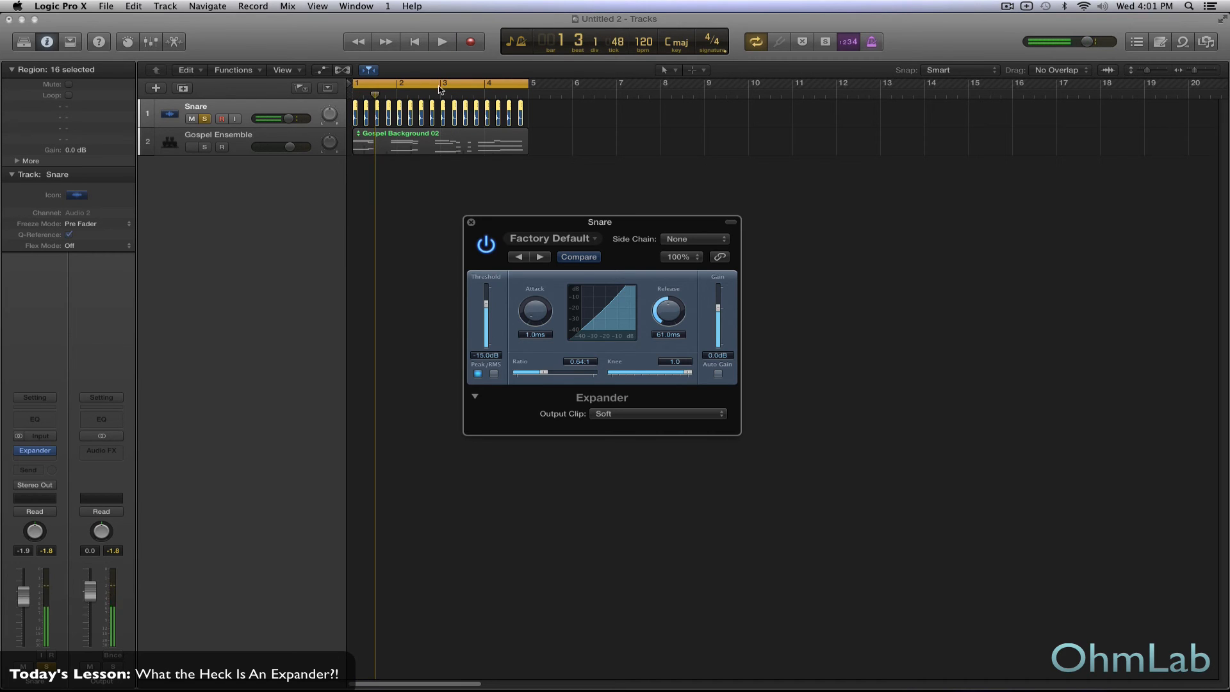
# - Close the Snare's Expander, switch the solo from the Snare to the Gospel Ensemble track, and start playback
pyautogui.click(205, 119)
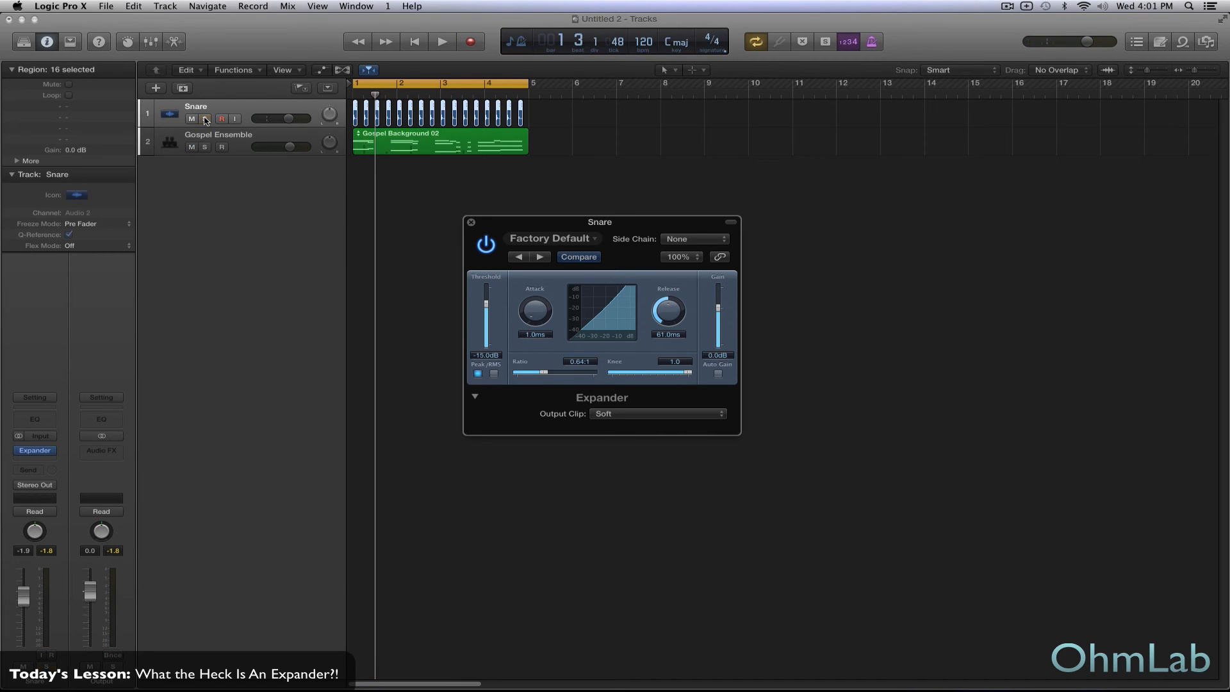
pyautogui.click(471, 222)
pyautogui.click(247, 141)
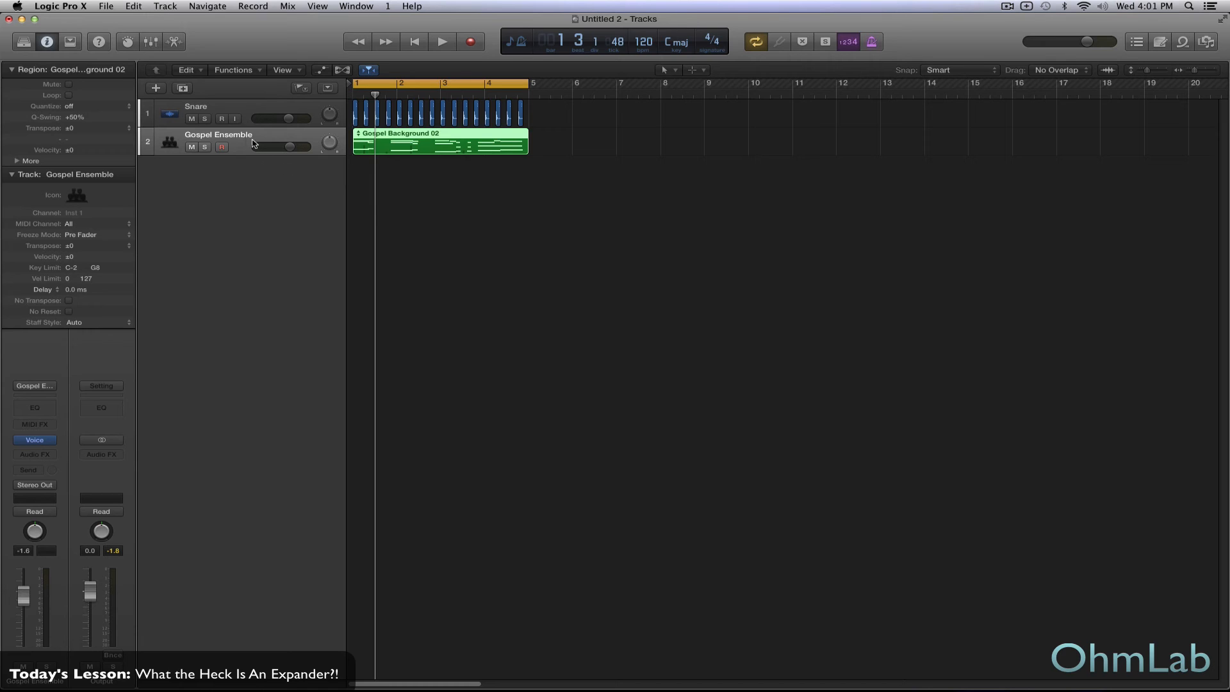
pyautogui.click(205, 148)
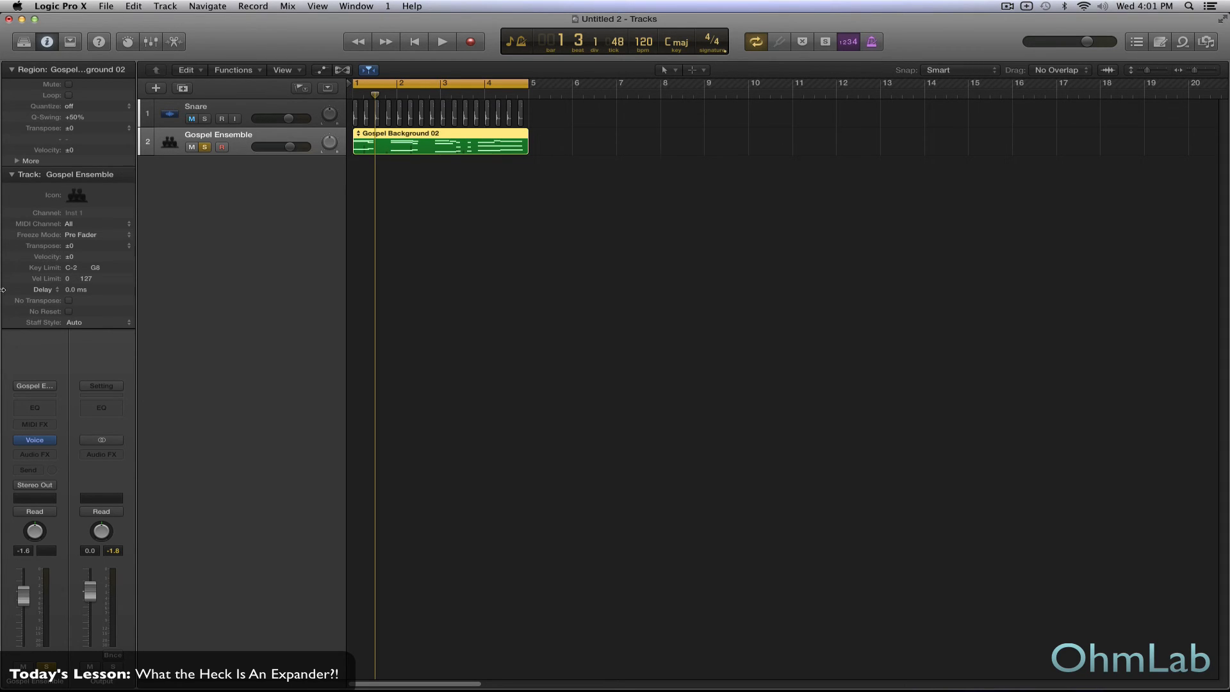
pyautogui.press('space')
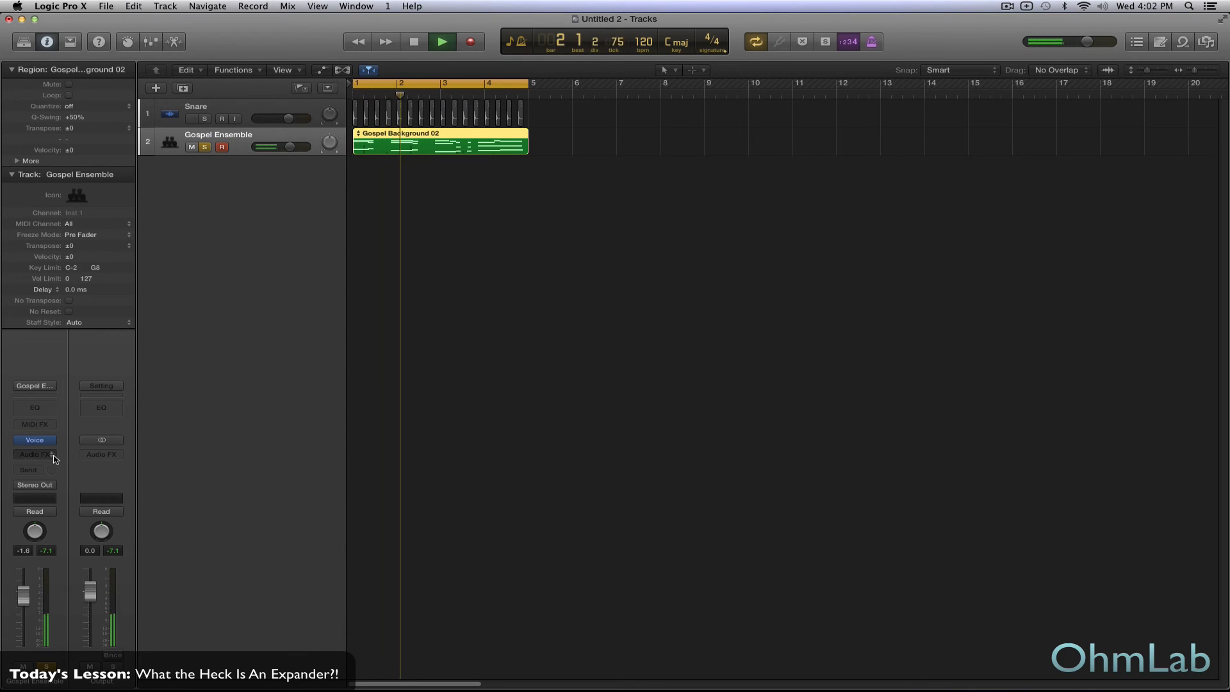
# - Insert an Expander plug-in on the Gospel Ensemble track and move its window to the empty area below the regions
pyautogui.click(34, 454)
pyautogui.moveTo(58, 495)
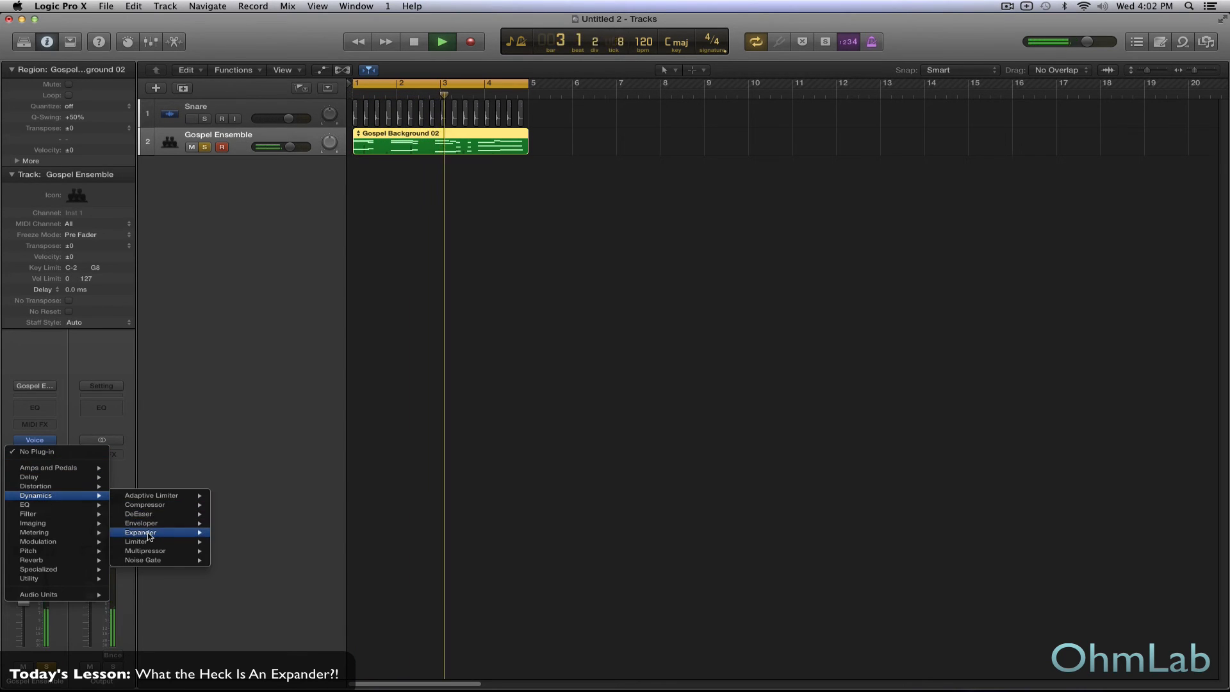
pyautogui.moveTo(142, 533)
pyautogui.click(230, 533)
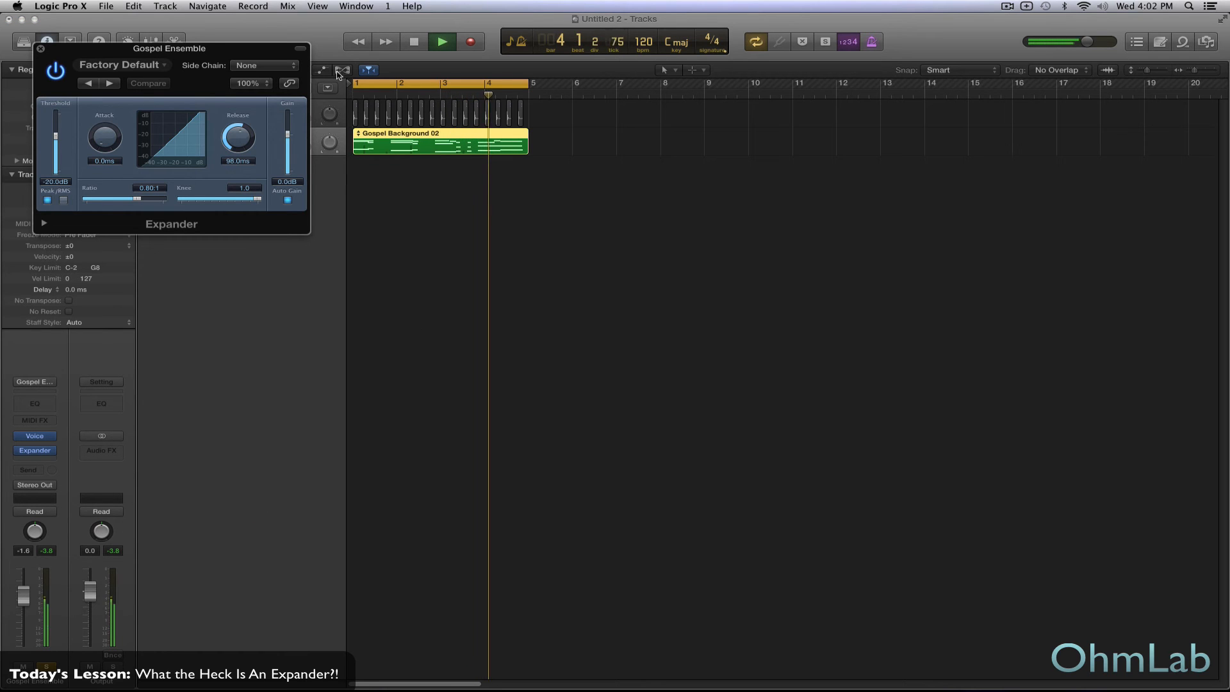
pyautogui.moveTo(184, 49); pyautogui.dragTo(632, 225)
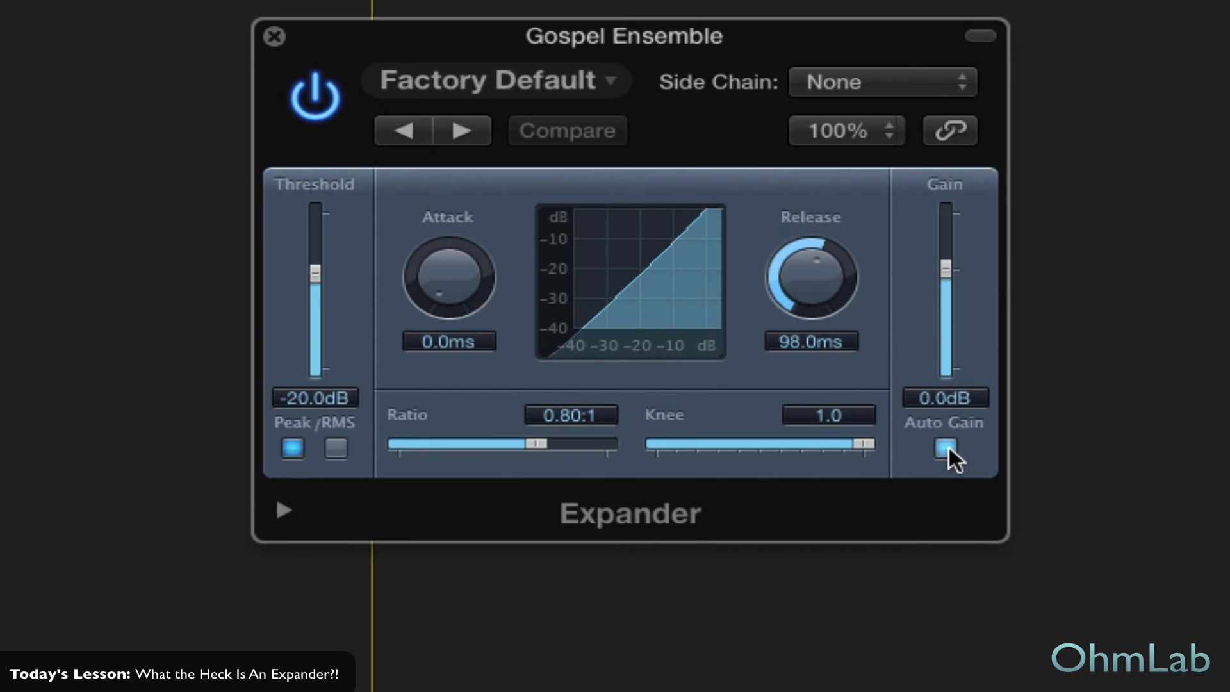
# - Turn off Auto Gain in the Gospel Ensemble's Expander and reveal its extended parameters
pyautogui.click(946, 448)
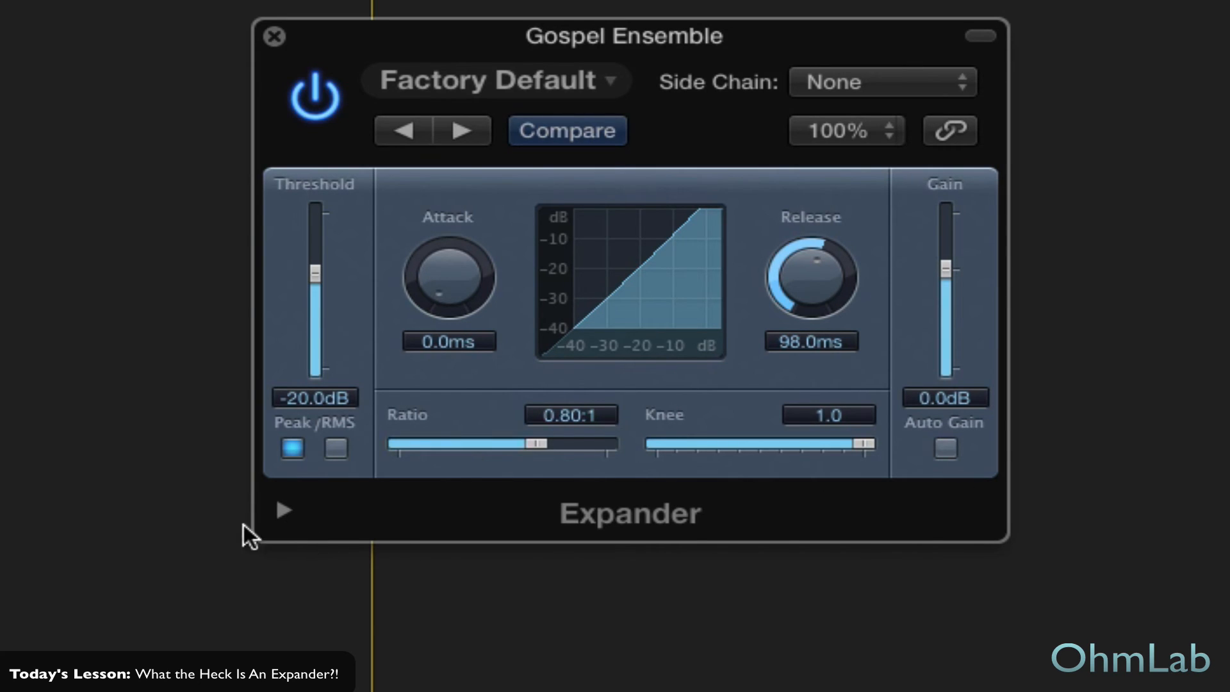
pyautogui.click(284, 509)
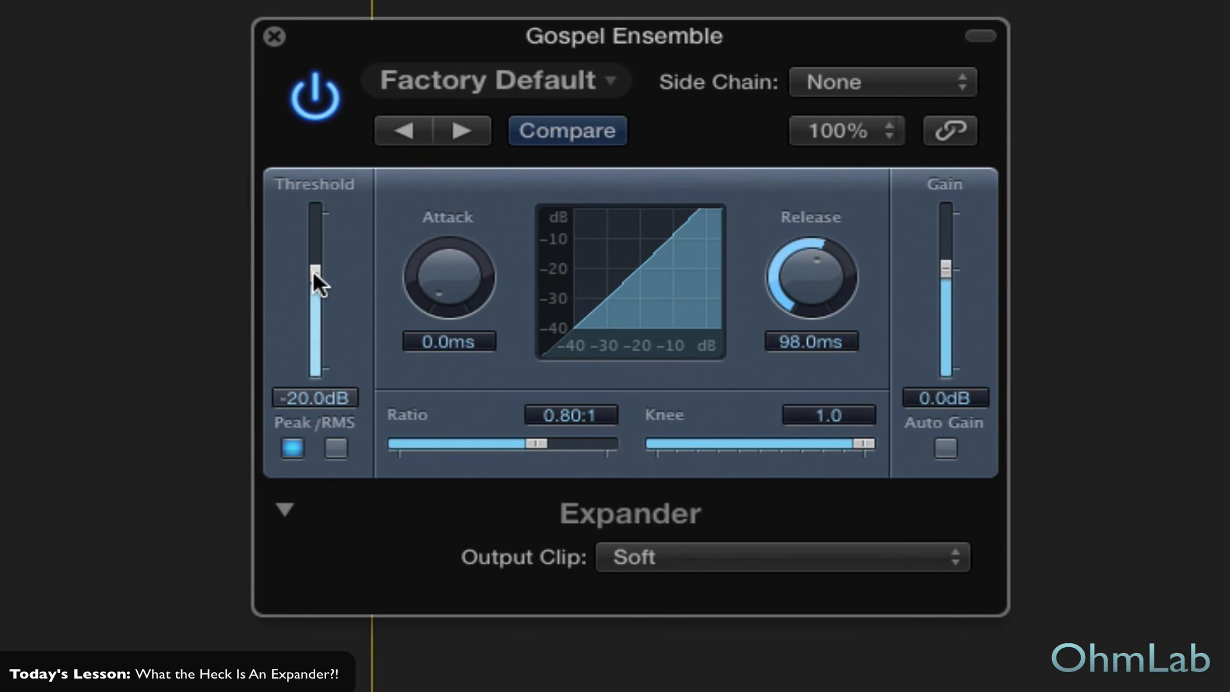
# - Set the Expander's attack to 1.0 ms, release to 170.0 ms, threshold to -17.0 dB, ratio to 0.66:1, and gain to -1.0 dB
pyautogui.moveTo(313, 271); pyautogui.dragTo(315, 193)
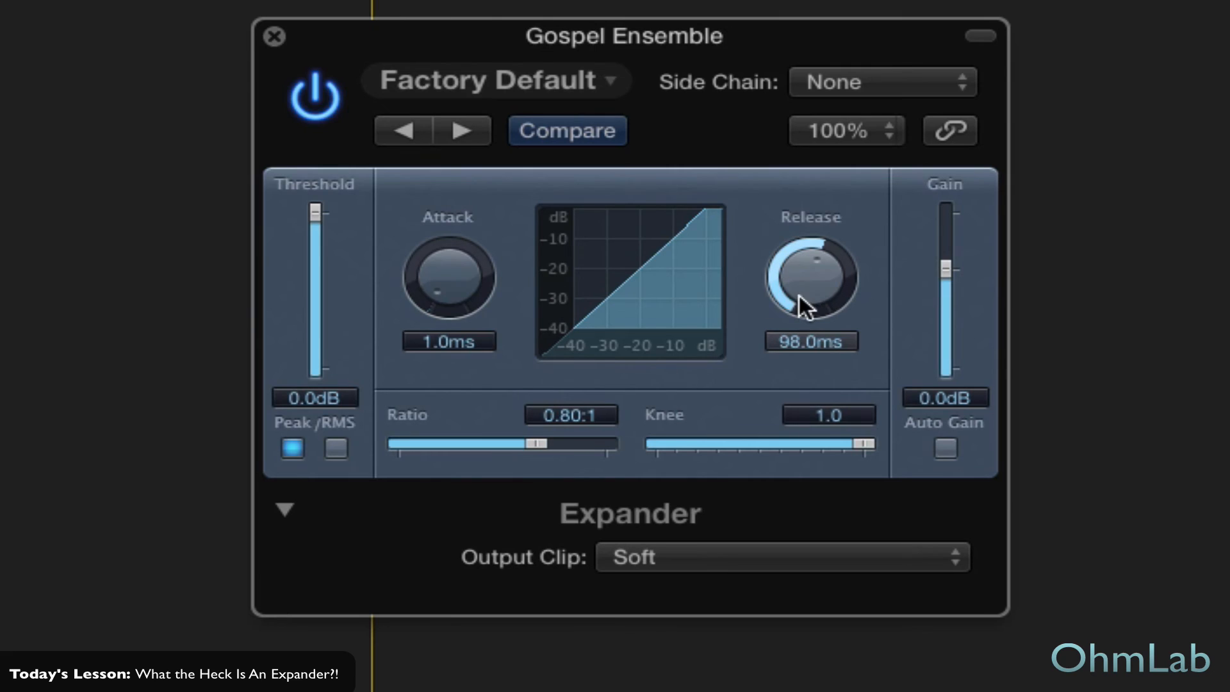
pyautogui.moveTo(798, 295); pyautogui.dragTo(802, 271)
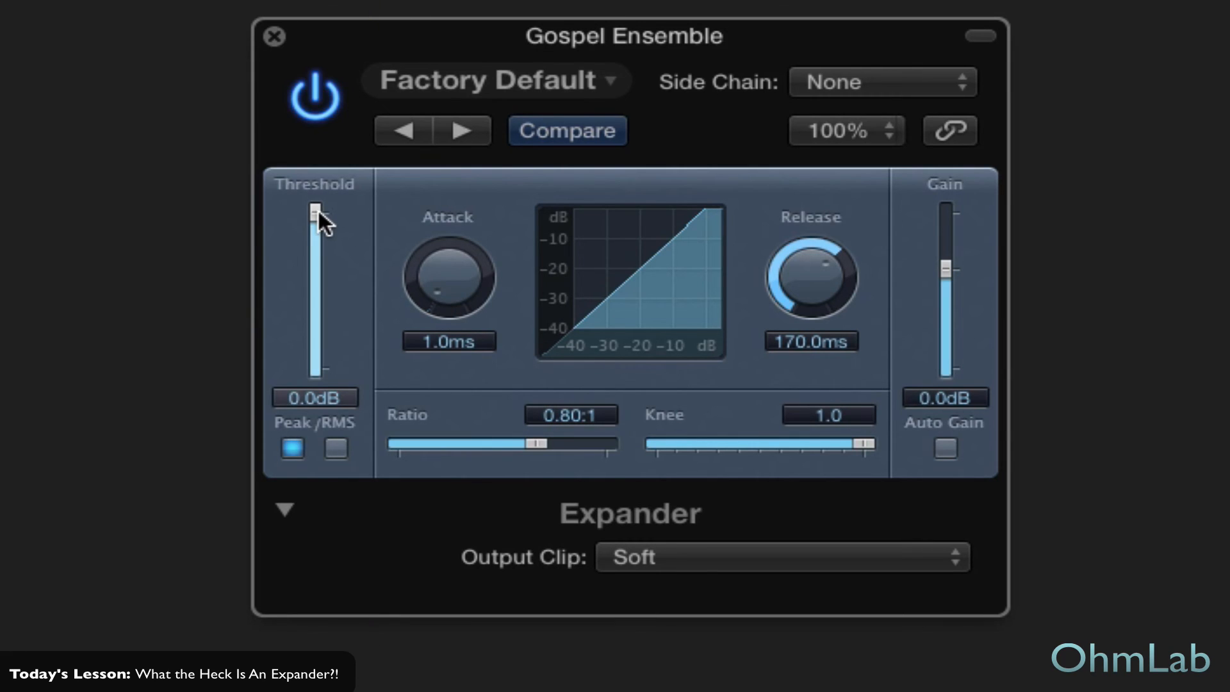
pyautogui.moveTo(318, 210); pyautogui.dragTo(318, 264)
pyautogui.moveTo(533, 440); pyautogui.dragTo(480, 440)
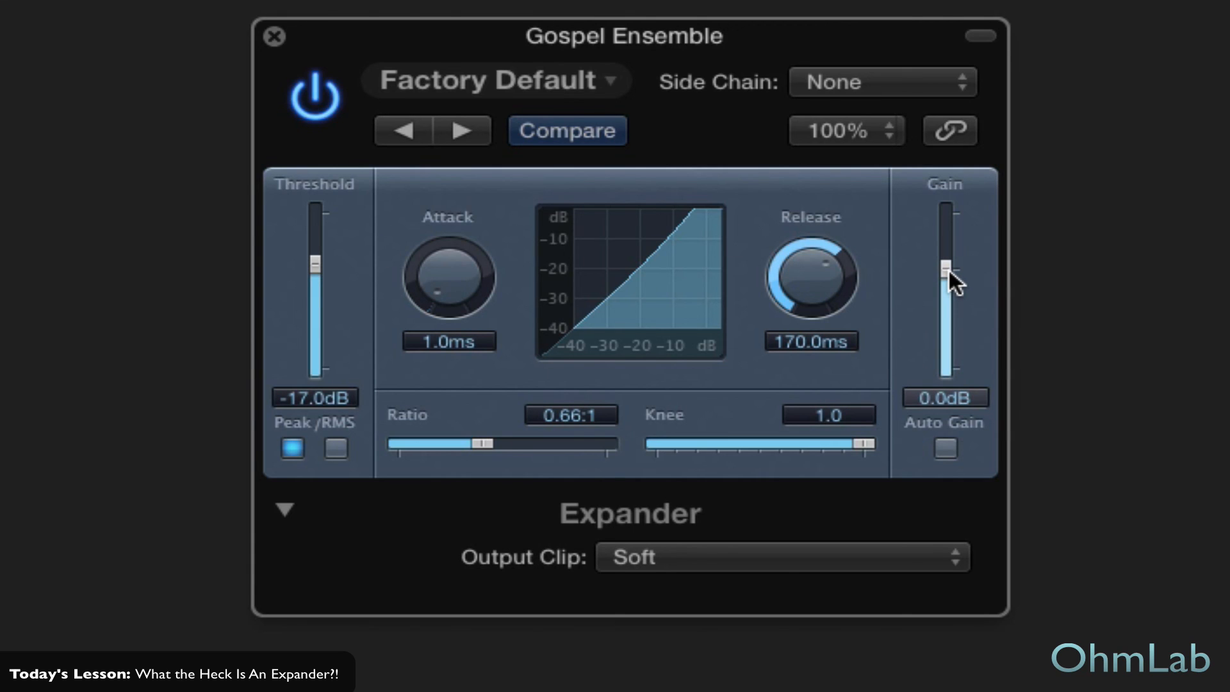
pyautogui.moveTo(948, 271); pyautogui.dragTo(948, 274)
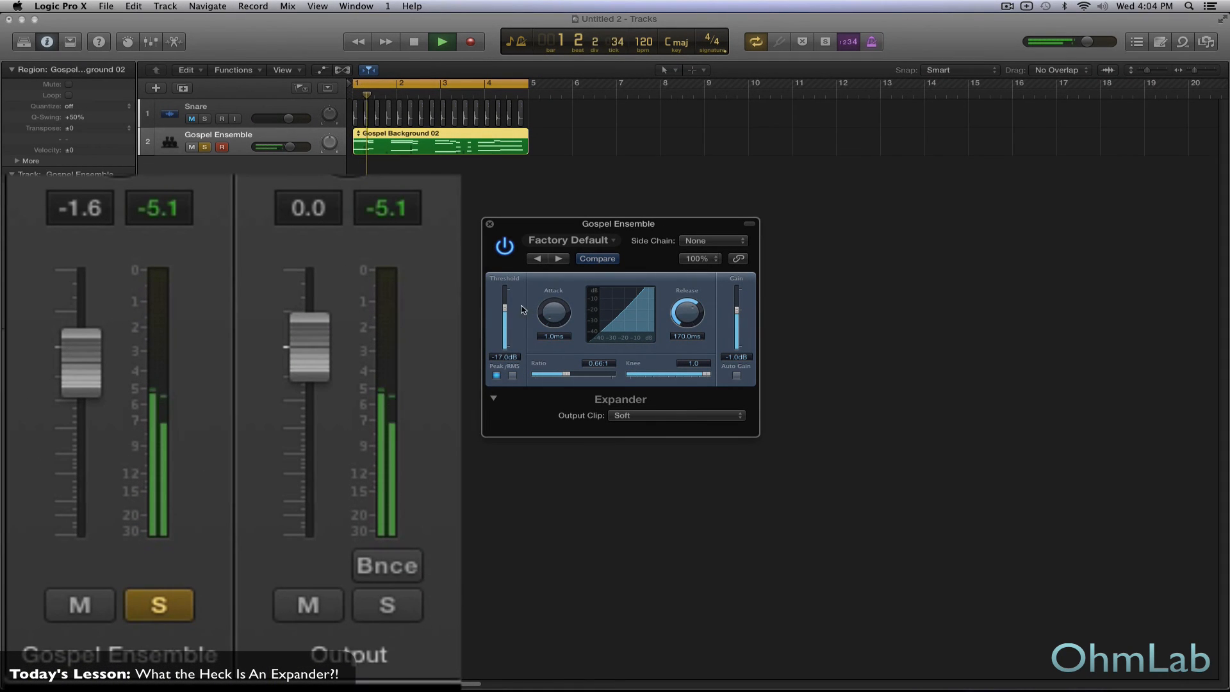
# - Refine the Gospel Ensemble's Expander during playback to a -21.5 dB threshold, -2.0 dB gain, and 0.64:1 ratio
pyautogui.moveTo(504, 307); pyautogui.dragTo(504, 316)
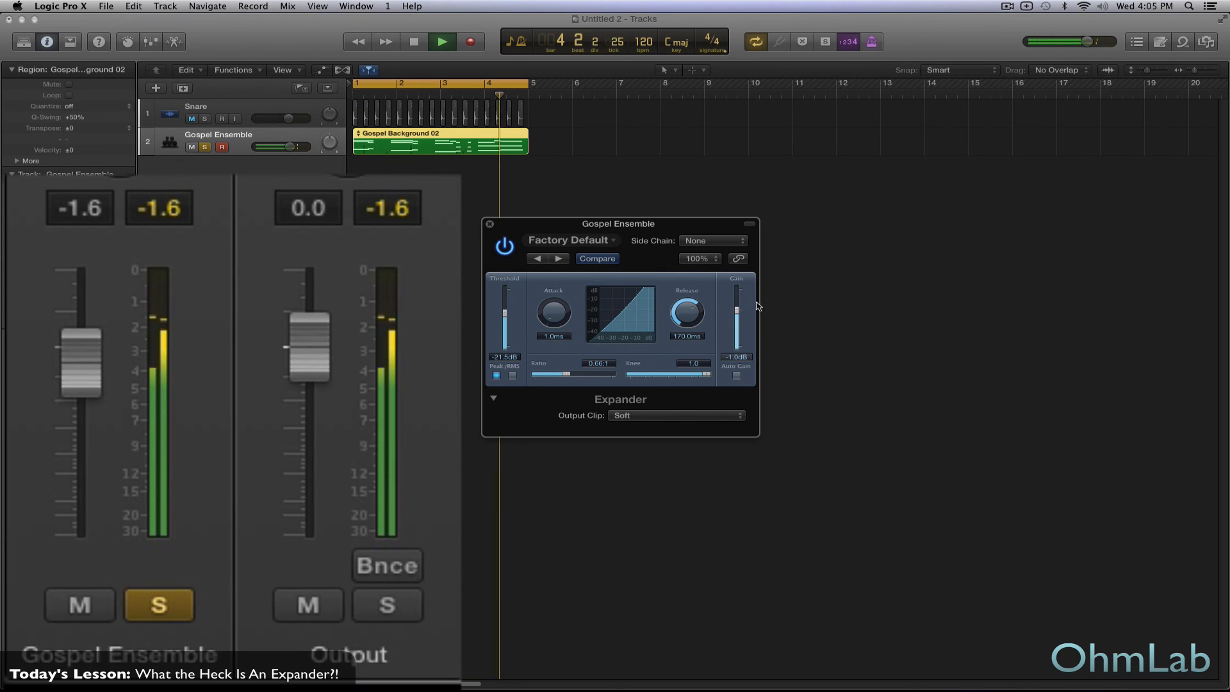
pyautogui.moveTo(737, 310); pyautogui.dragTo(738, 313)
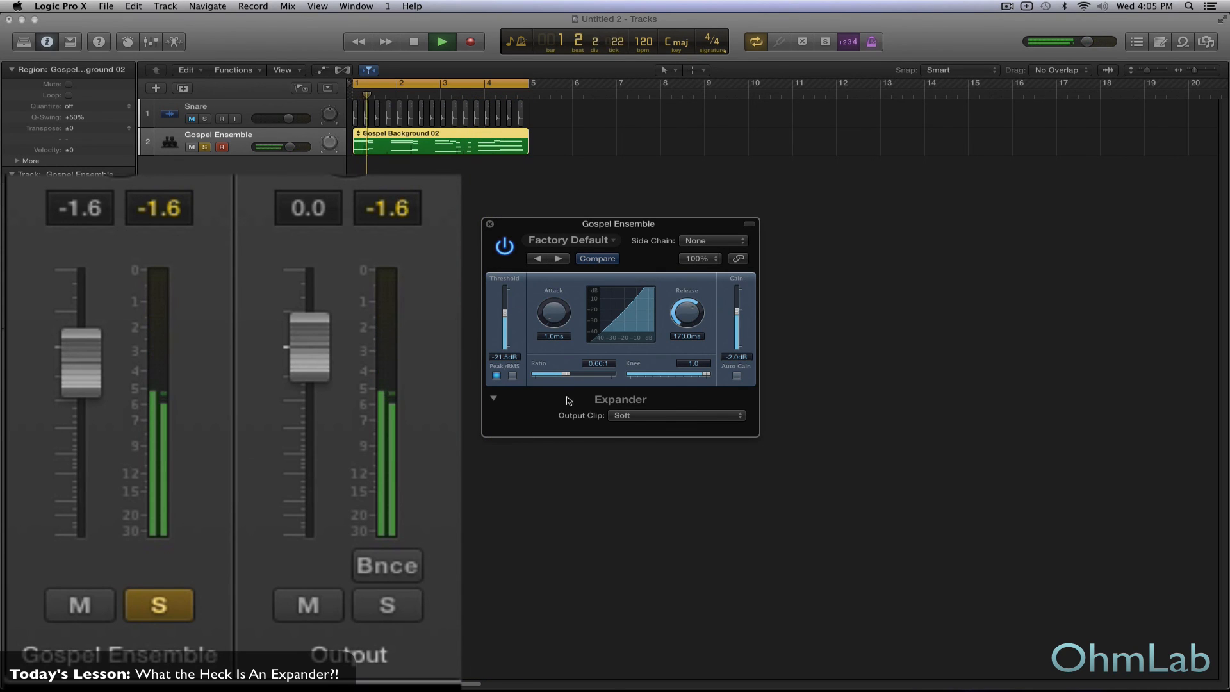
pyautogui.moveTo(566, 375); pyautogui.dragTo(562, 376)
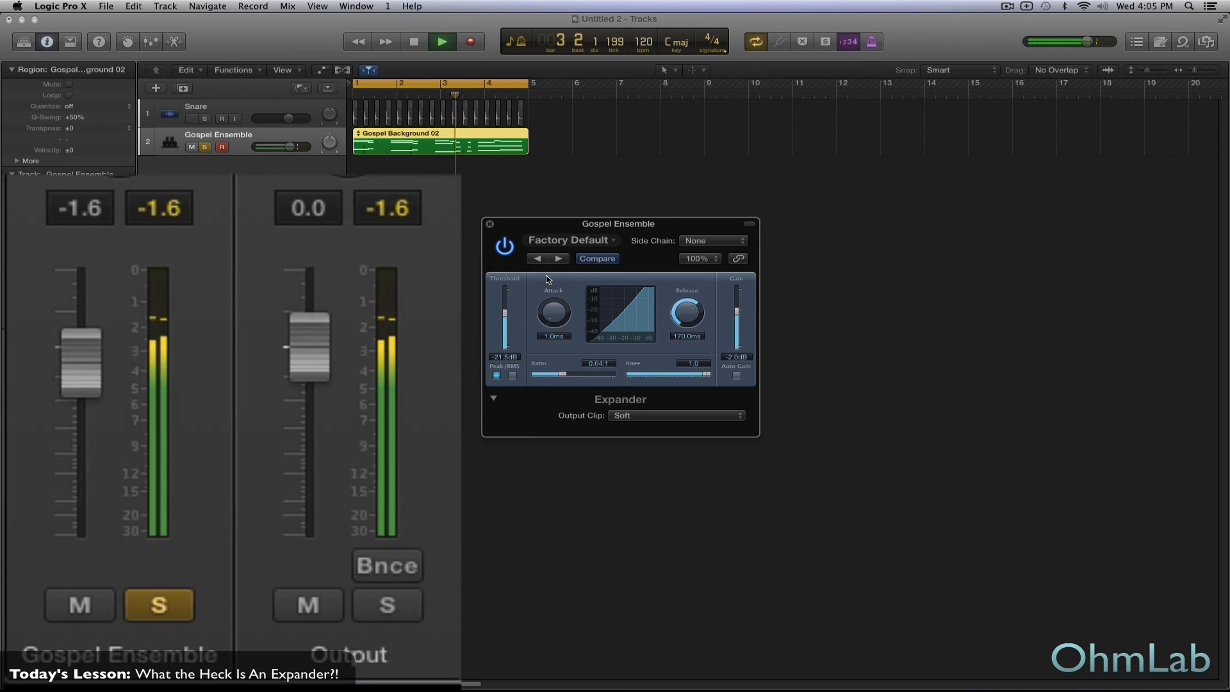
# - Play the Gospel Ensemble with the Expander bypassed, reactivate it during playback to compare levels, and stop playback
pyautogui.press('space')
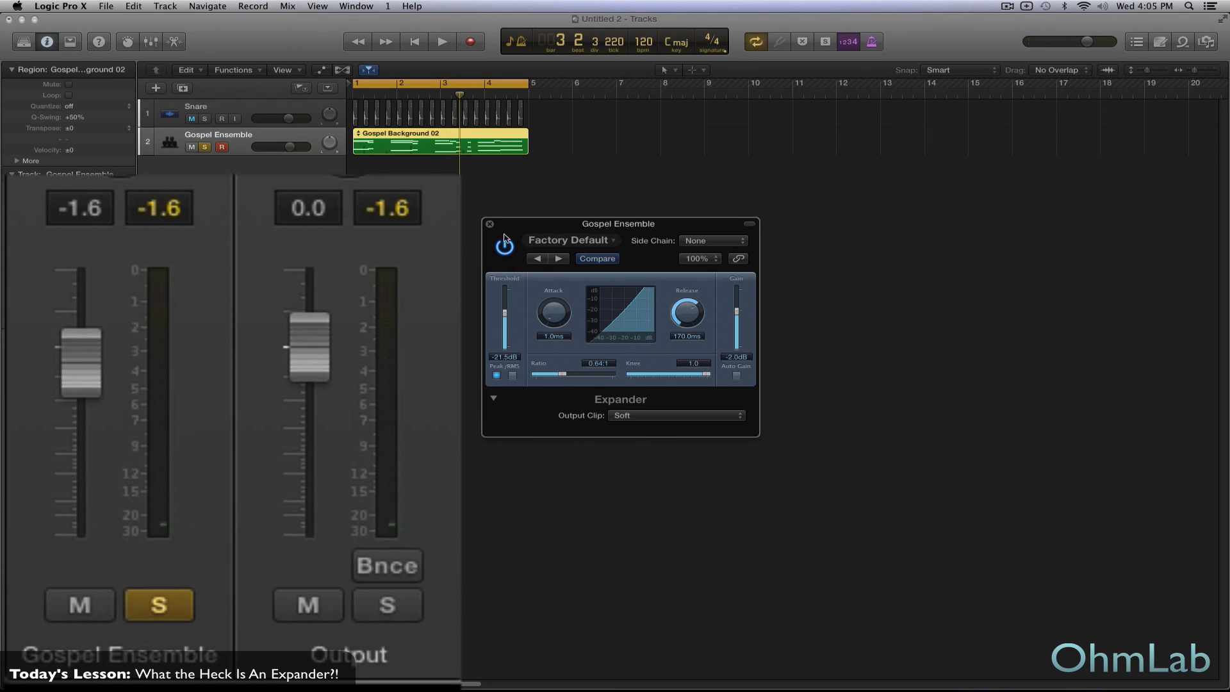
pyautogui.click(505, 247)
pyautogui.press('space')
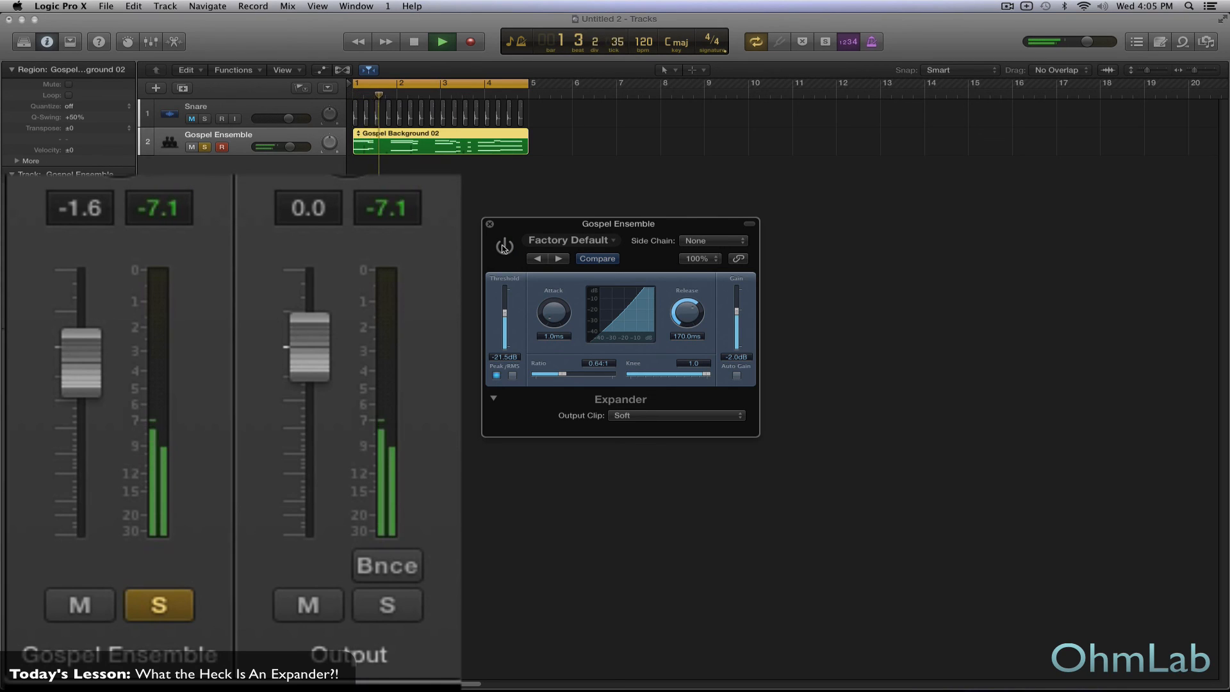
pyautogui.click(505, 246)
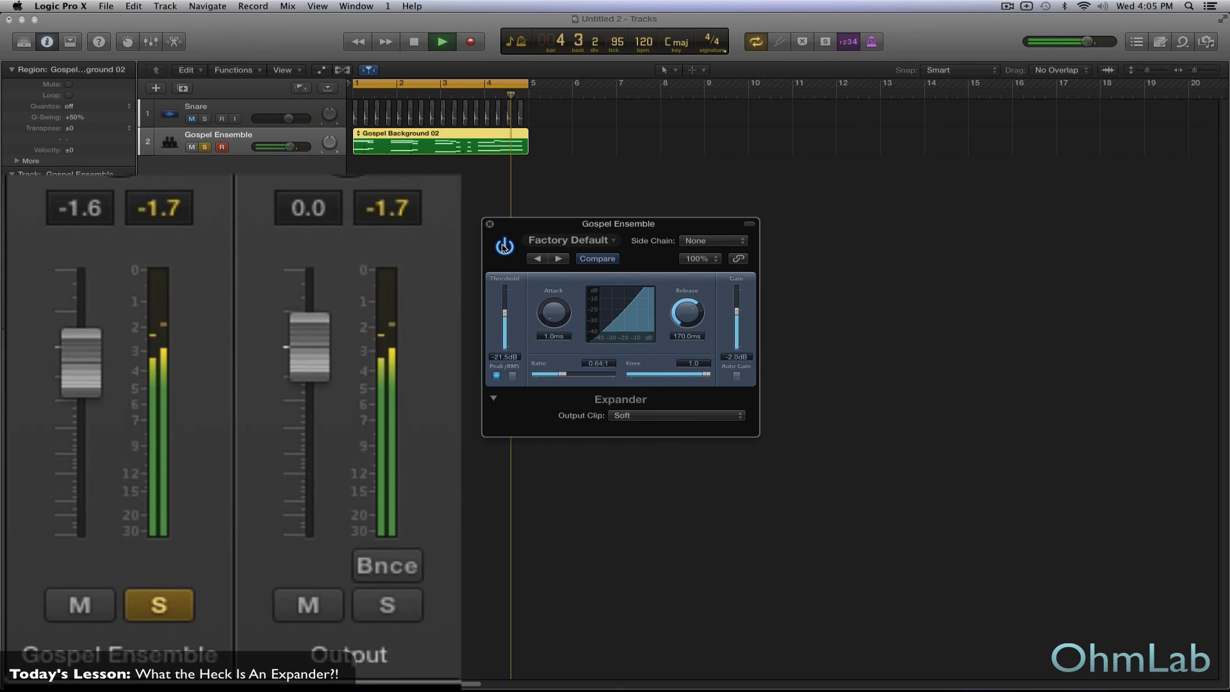
pyautogui.press('space')
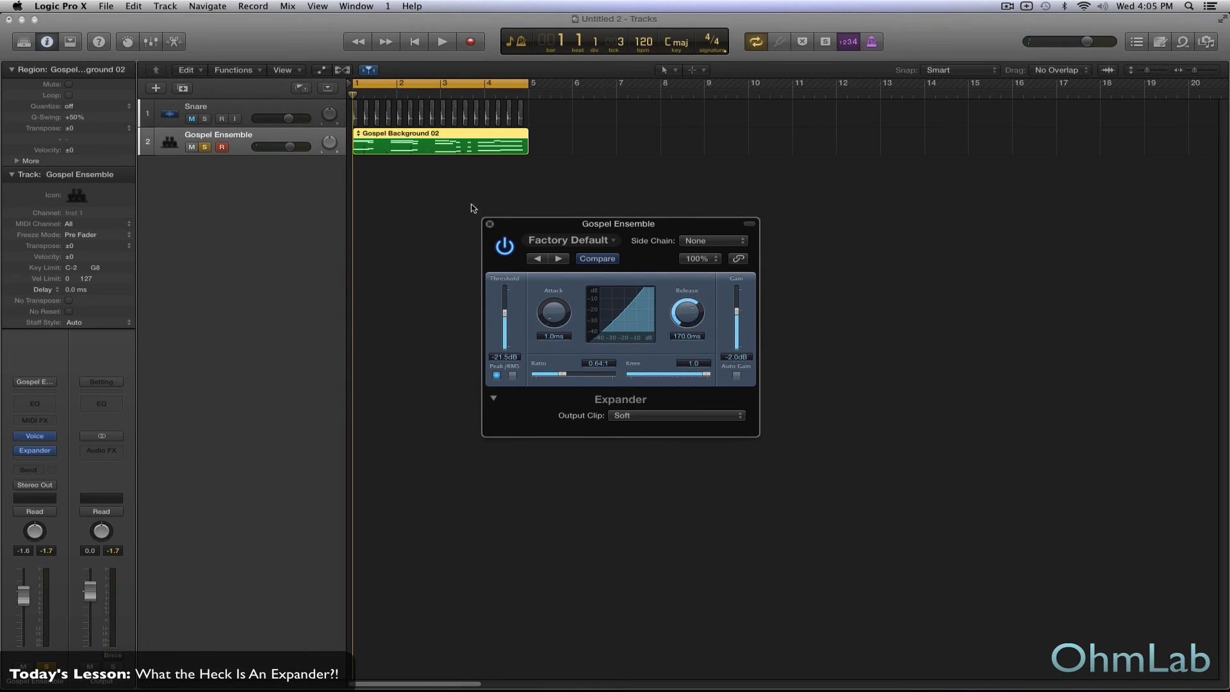